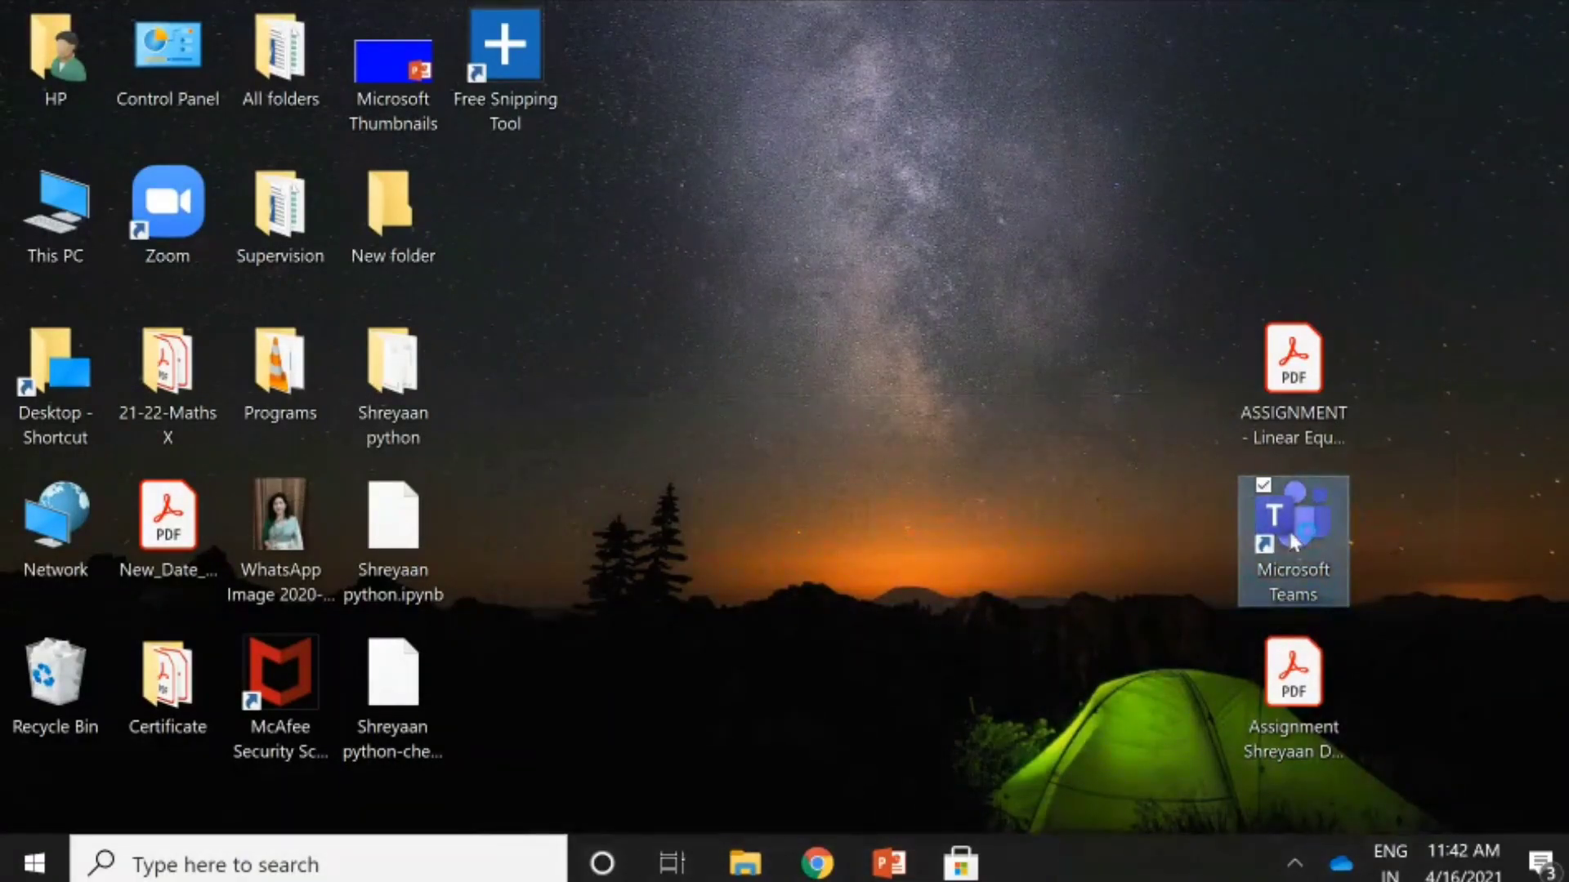
Launch Microsoft Teams from its desktop shortcut
{"action": "double_click", "coordinate": [1290, 536]}
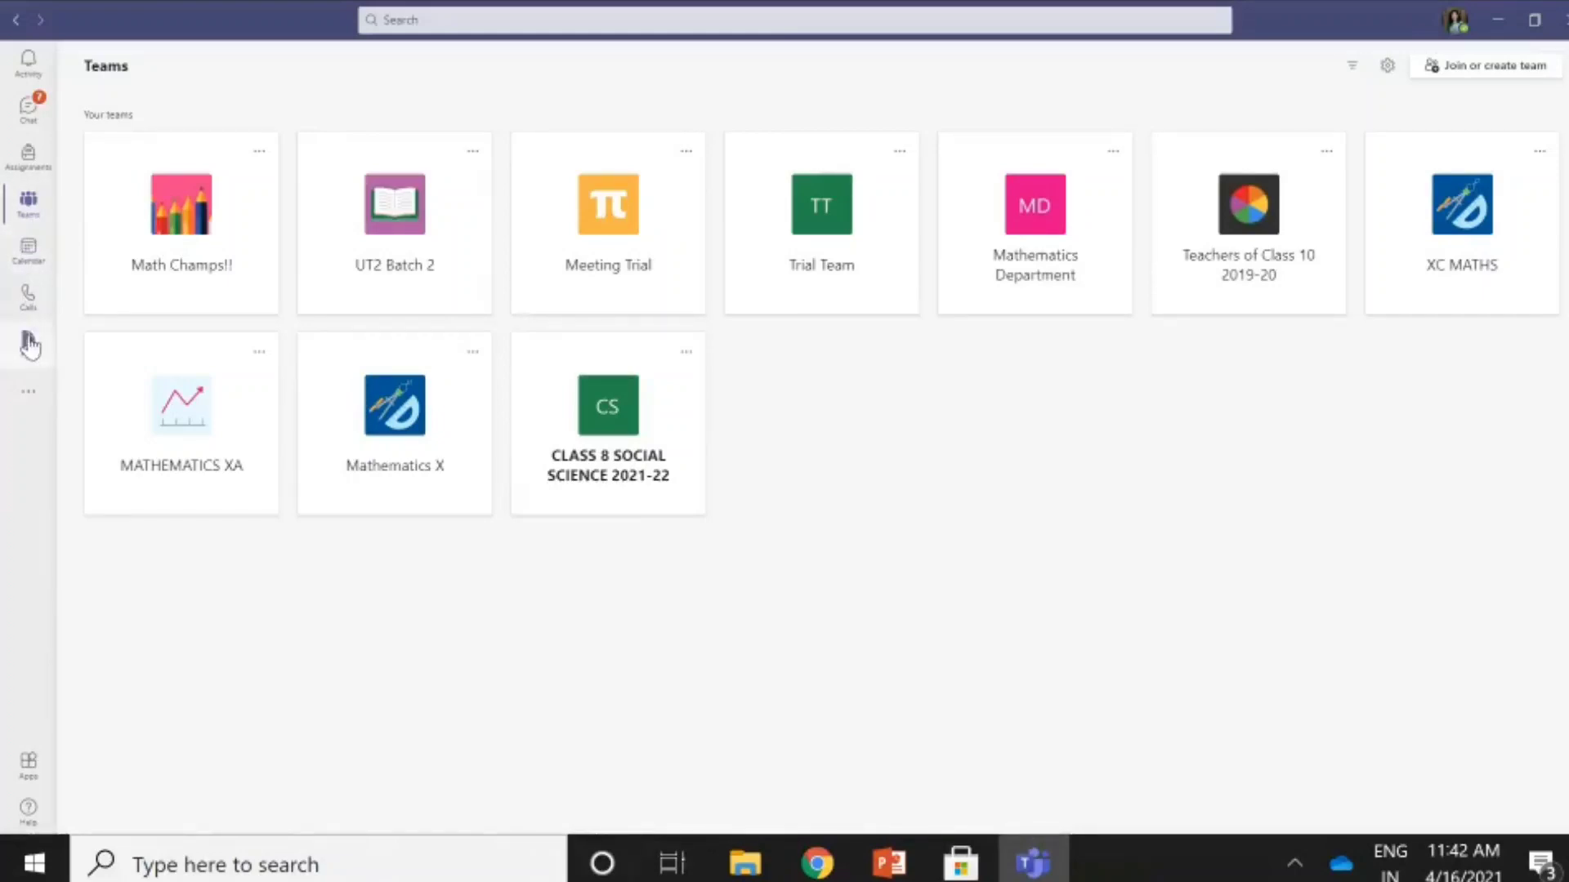
Start a new Friday 12:00 PM calendar meeting titled 'Polynomials - Session3 contd..'
{"action": "left_click", "coordinate": [31, 257]}
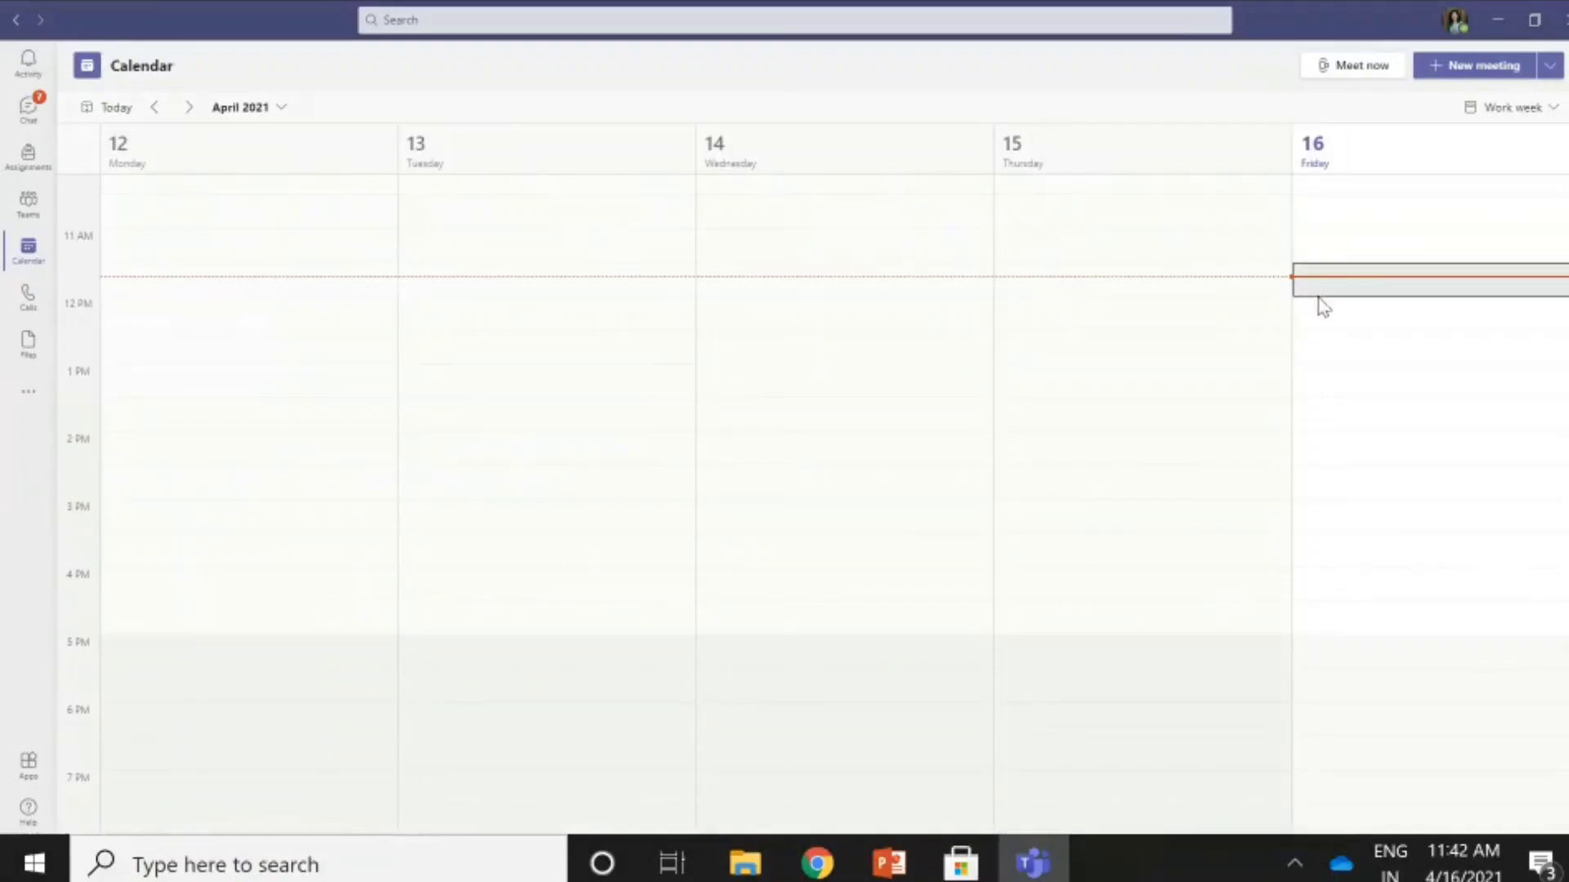
{"action": "left_click", "coordinate": [1332, 330]}
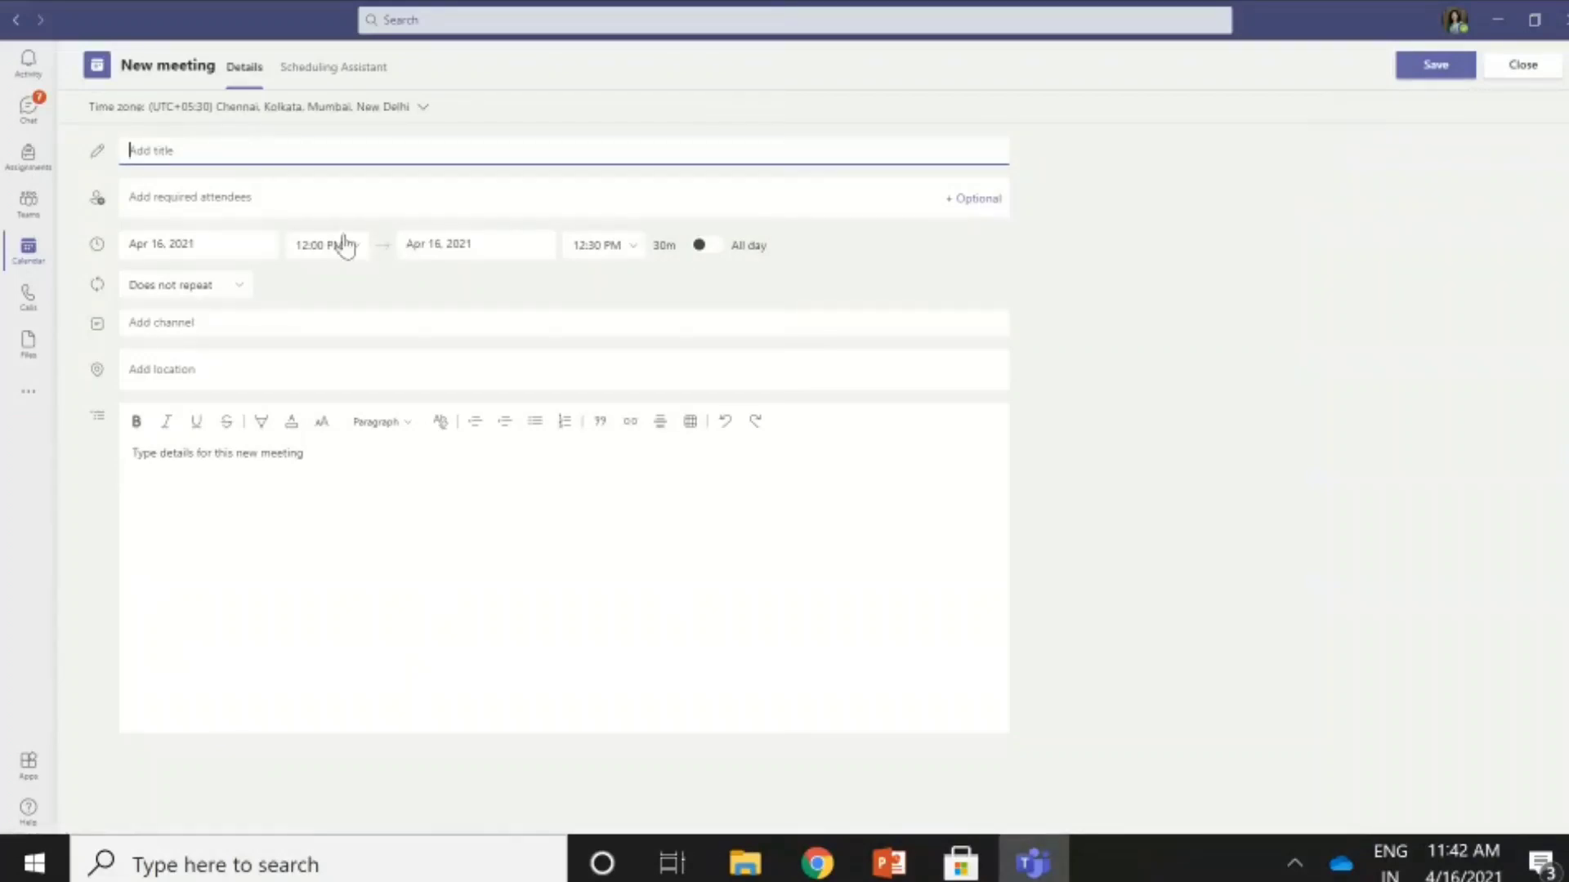
{"action": "type", "text": "Polynomials"}
{"action": "type", "text": "- Session3 contd.."}
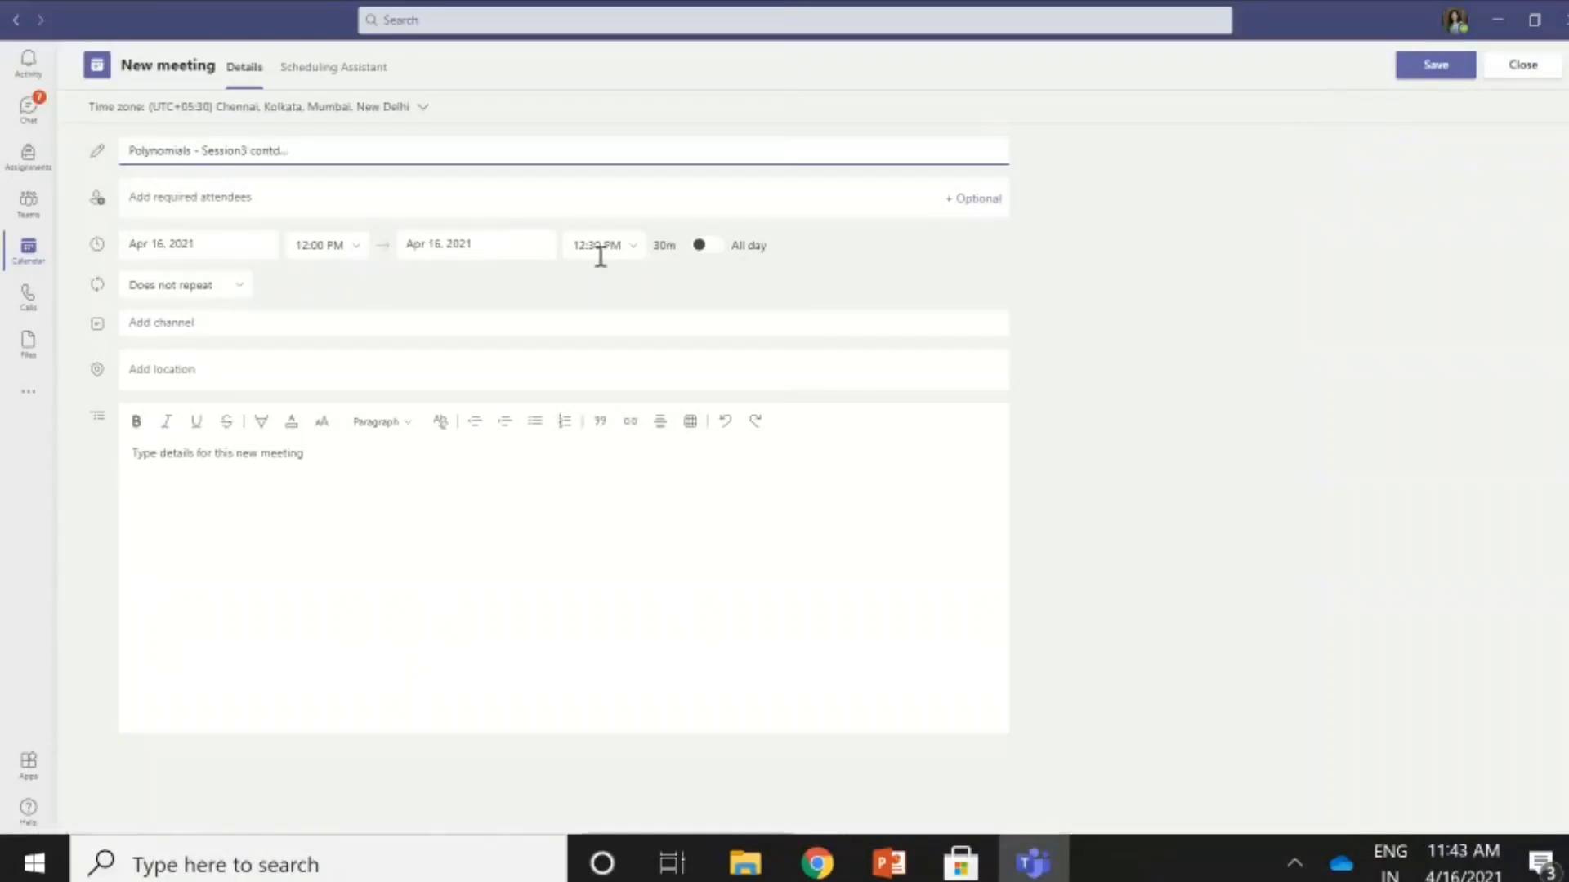
Set the meeting to end at 1:00 PM, post it to MATHEMATICS XA > General, and send it
{"action": "left_click", "coordinate": [635, 258]}
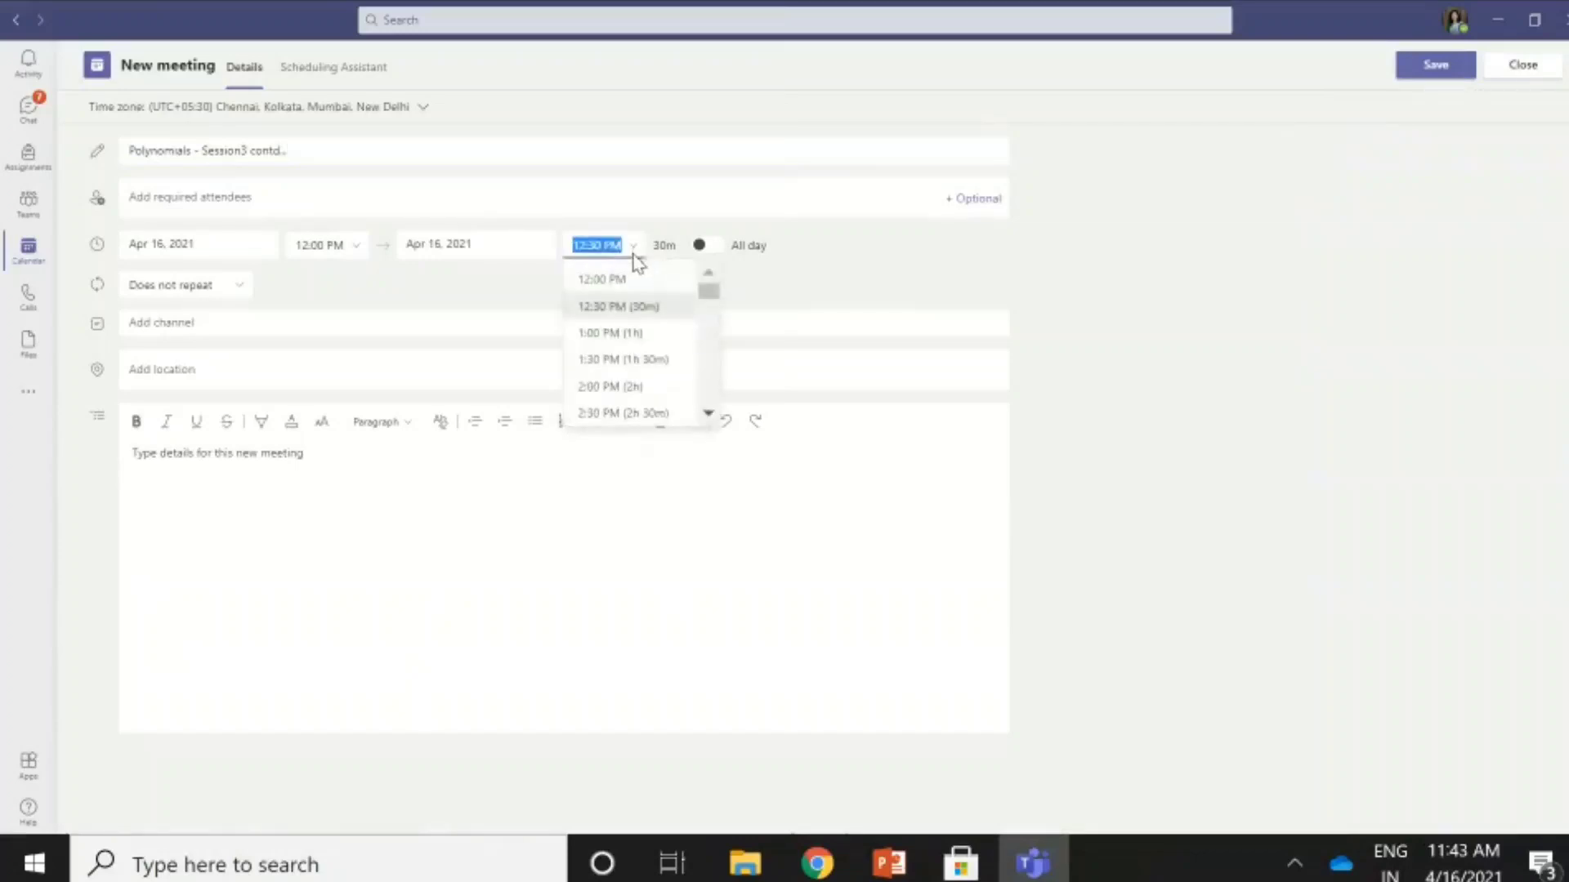
{"action": "left_click", "coordinate": [620, 335]}
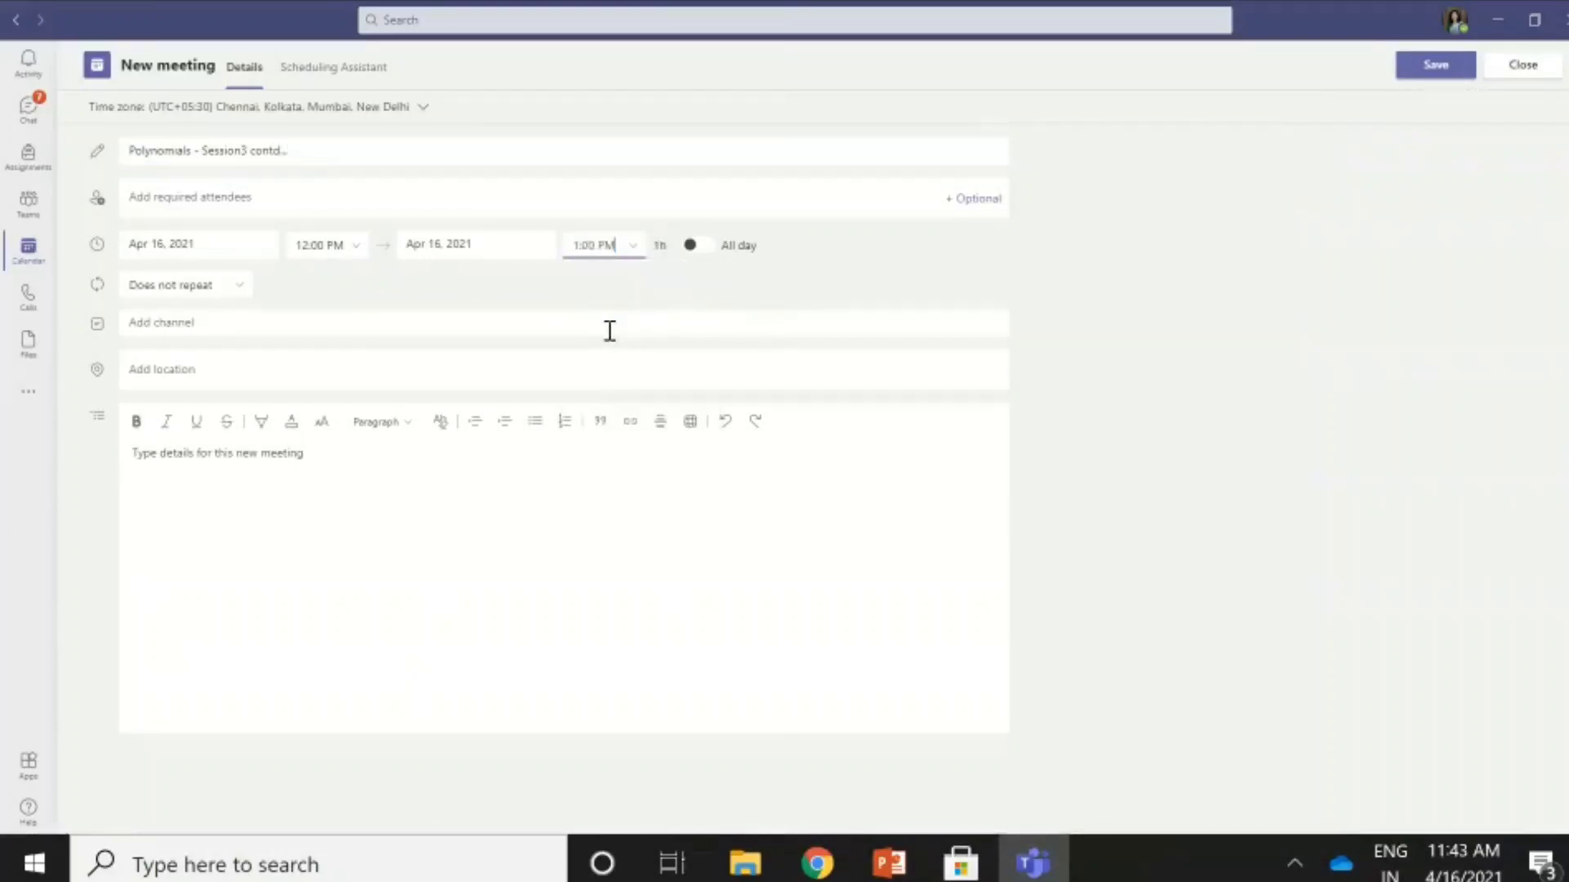
{"action": "left_click", "coordinate": [136, 327]}
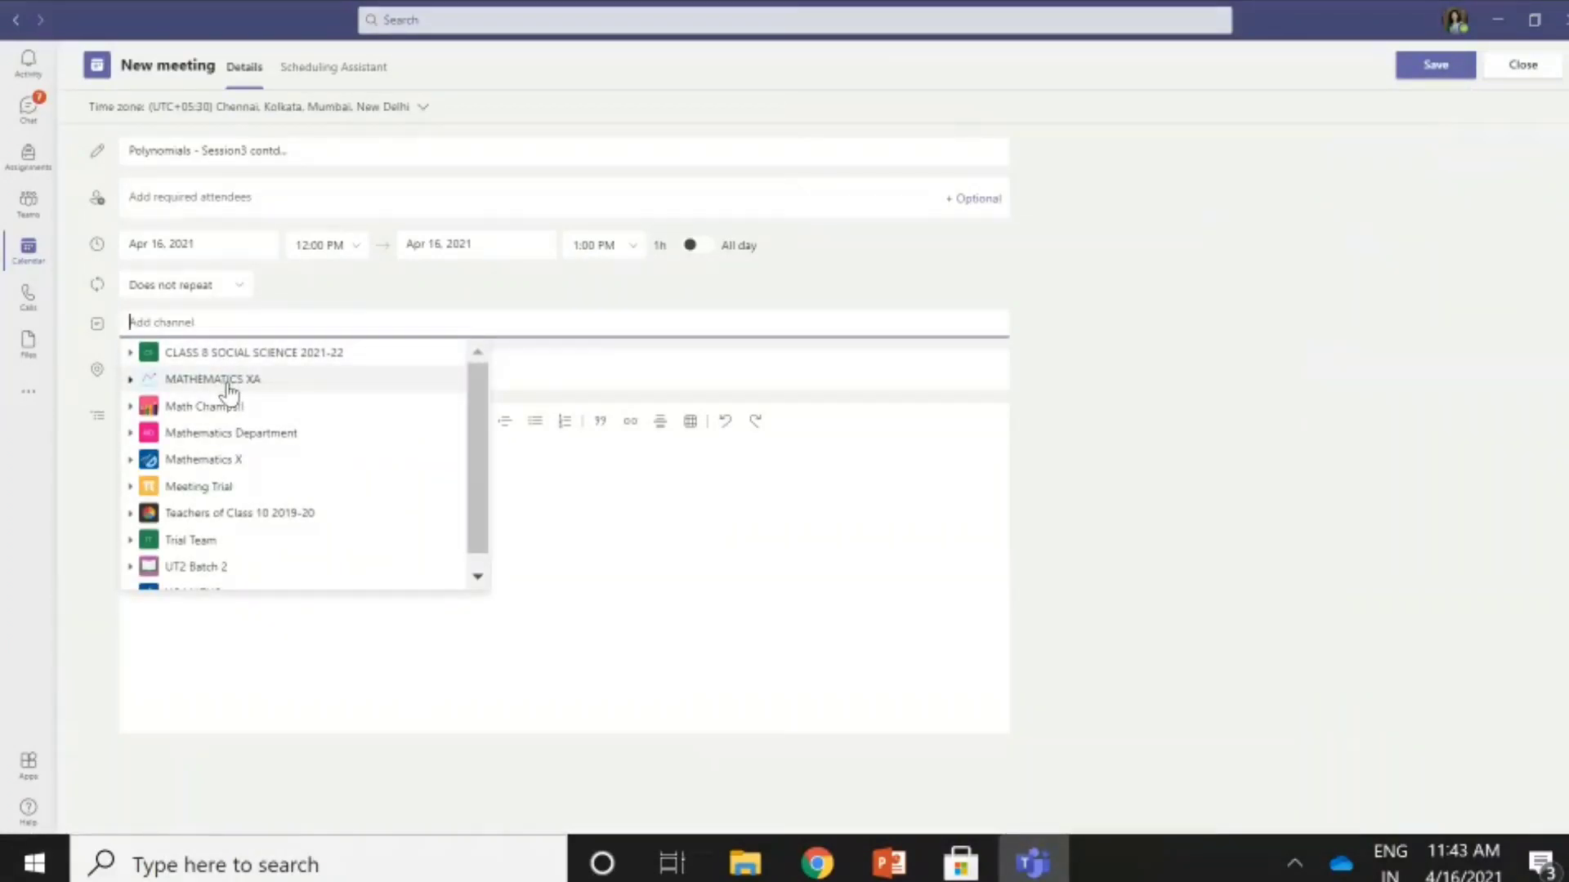
{"action": "left_click", "coordinate": [228, 391]}
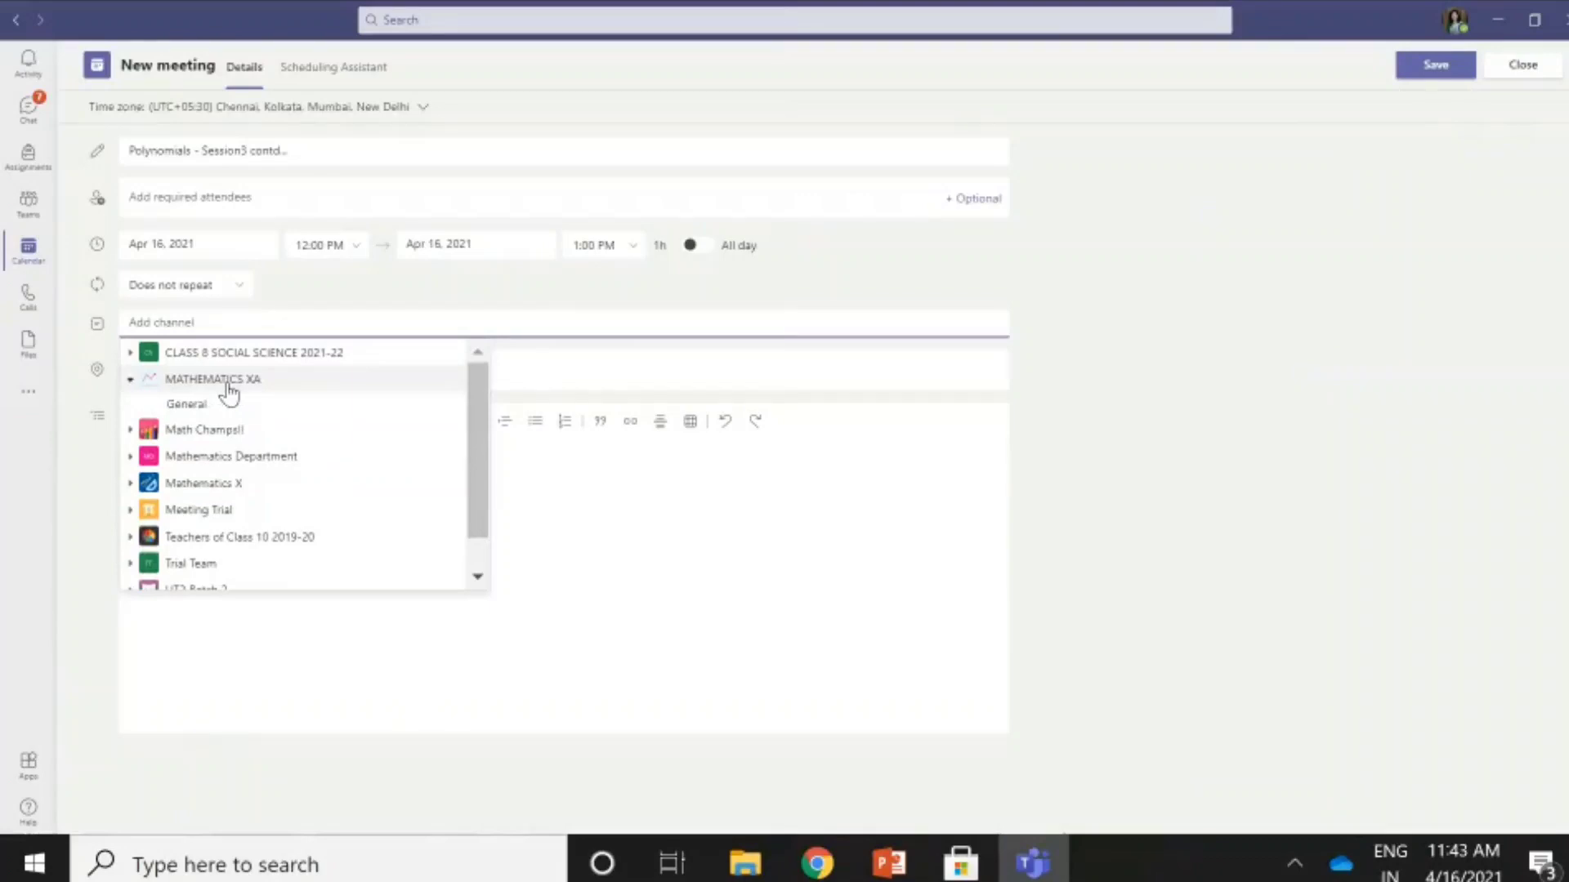
{"action": "left_click", "coordinate": [188, 405]}
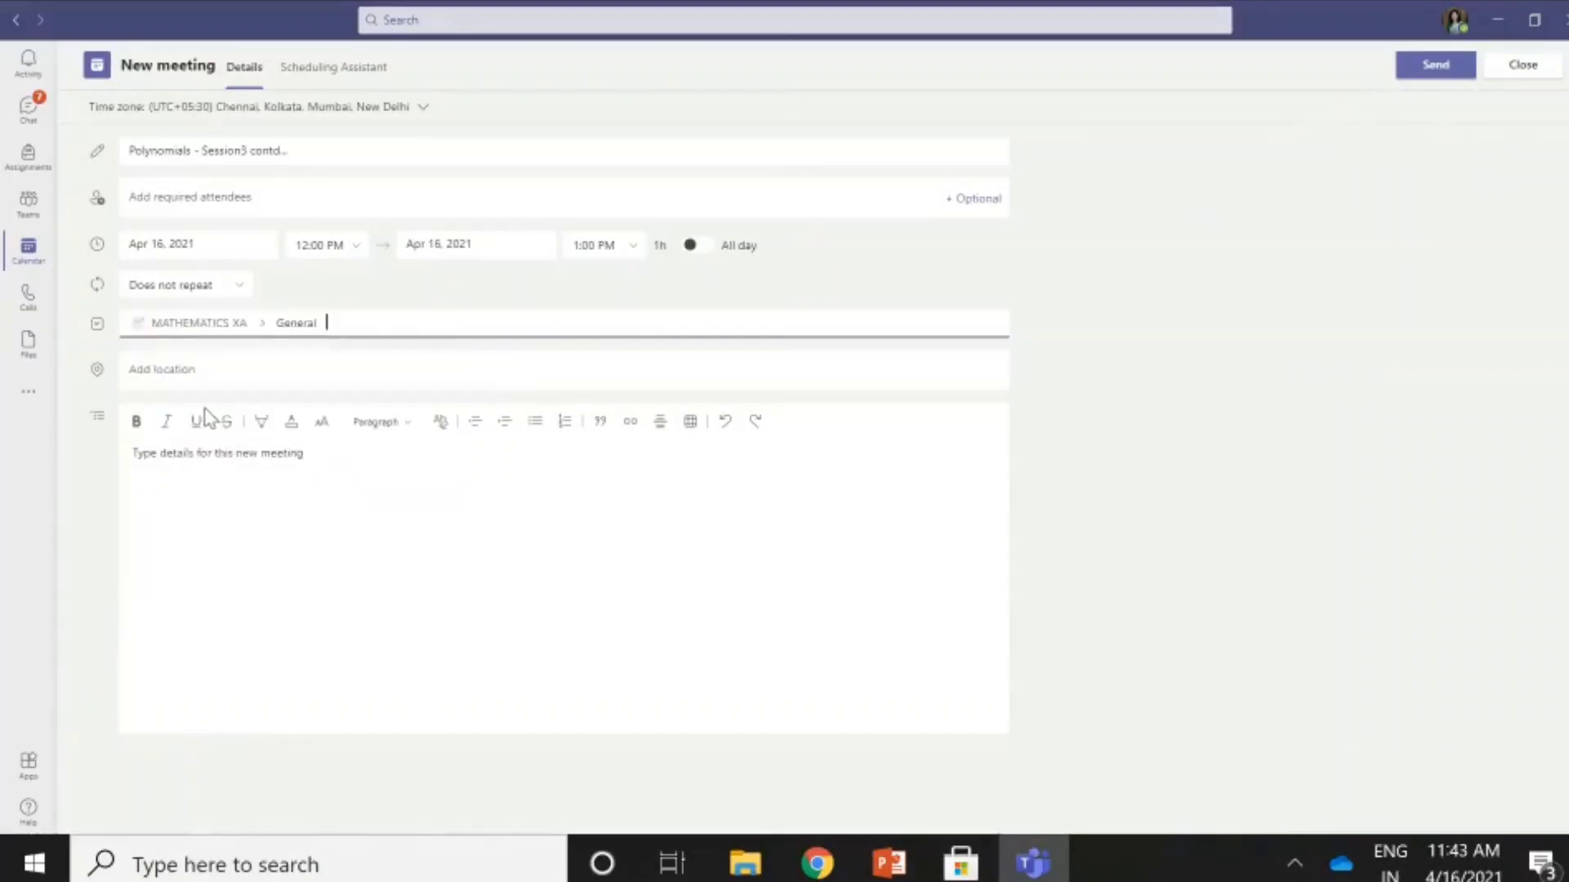
{"action": "left_click", "coordinate": [1443, 73]}
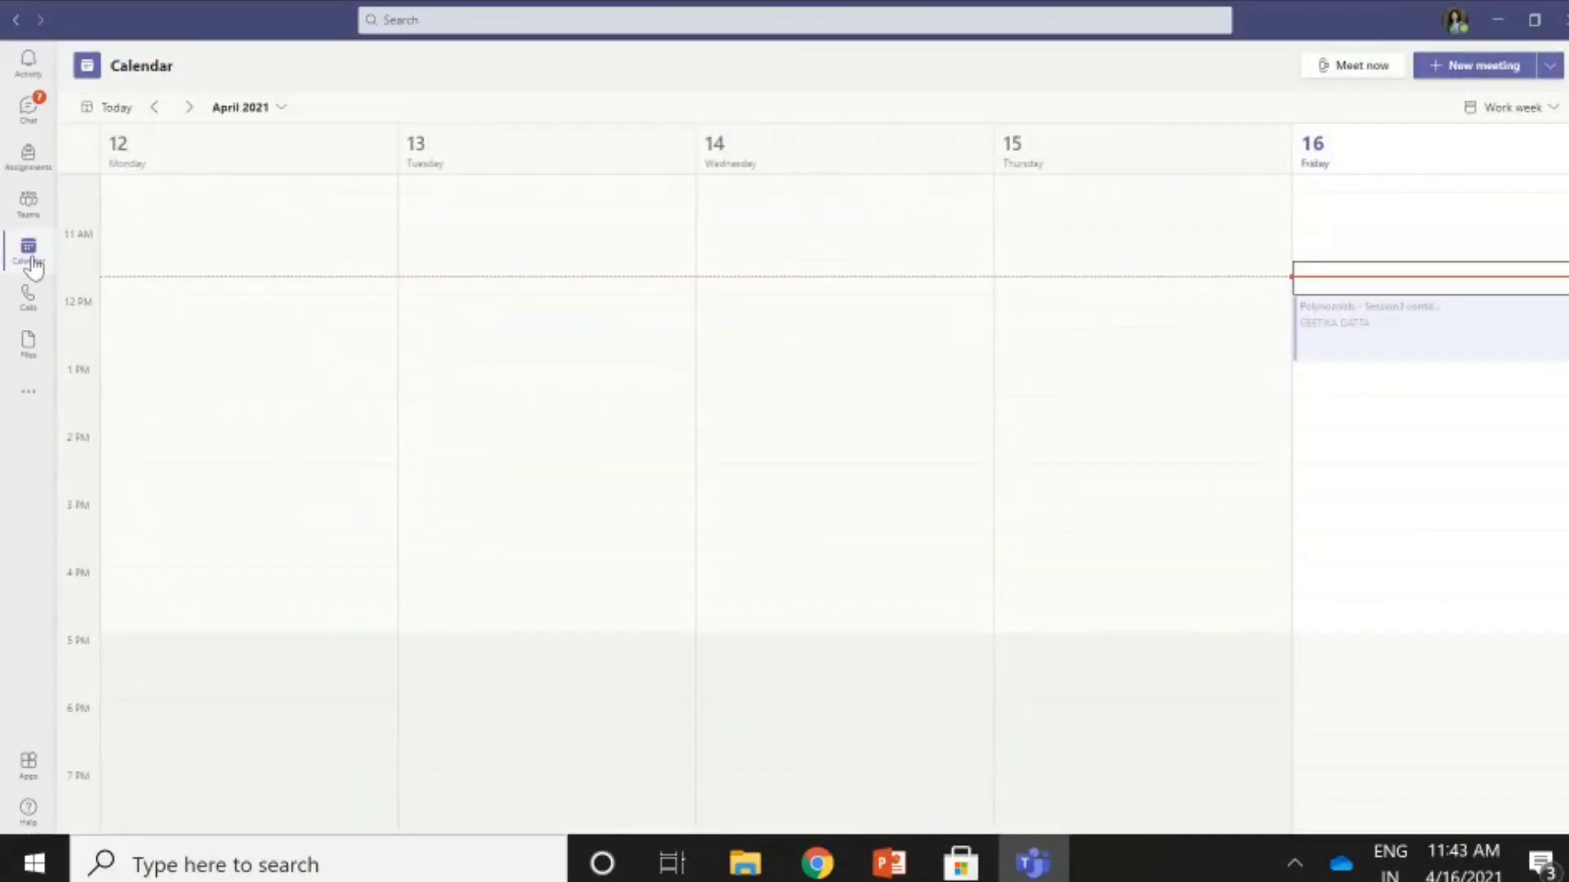
Open the Polynomials meeting's details from its post in the MATHEMATICS XA team
{"action": "left_click", "coordinate": [29, 204]}
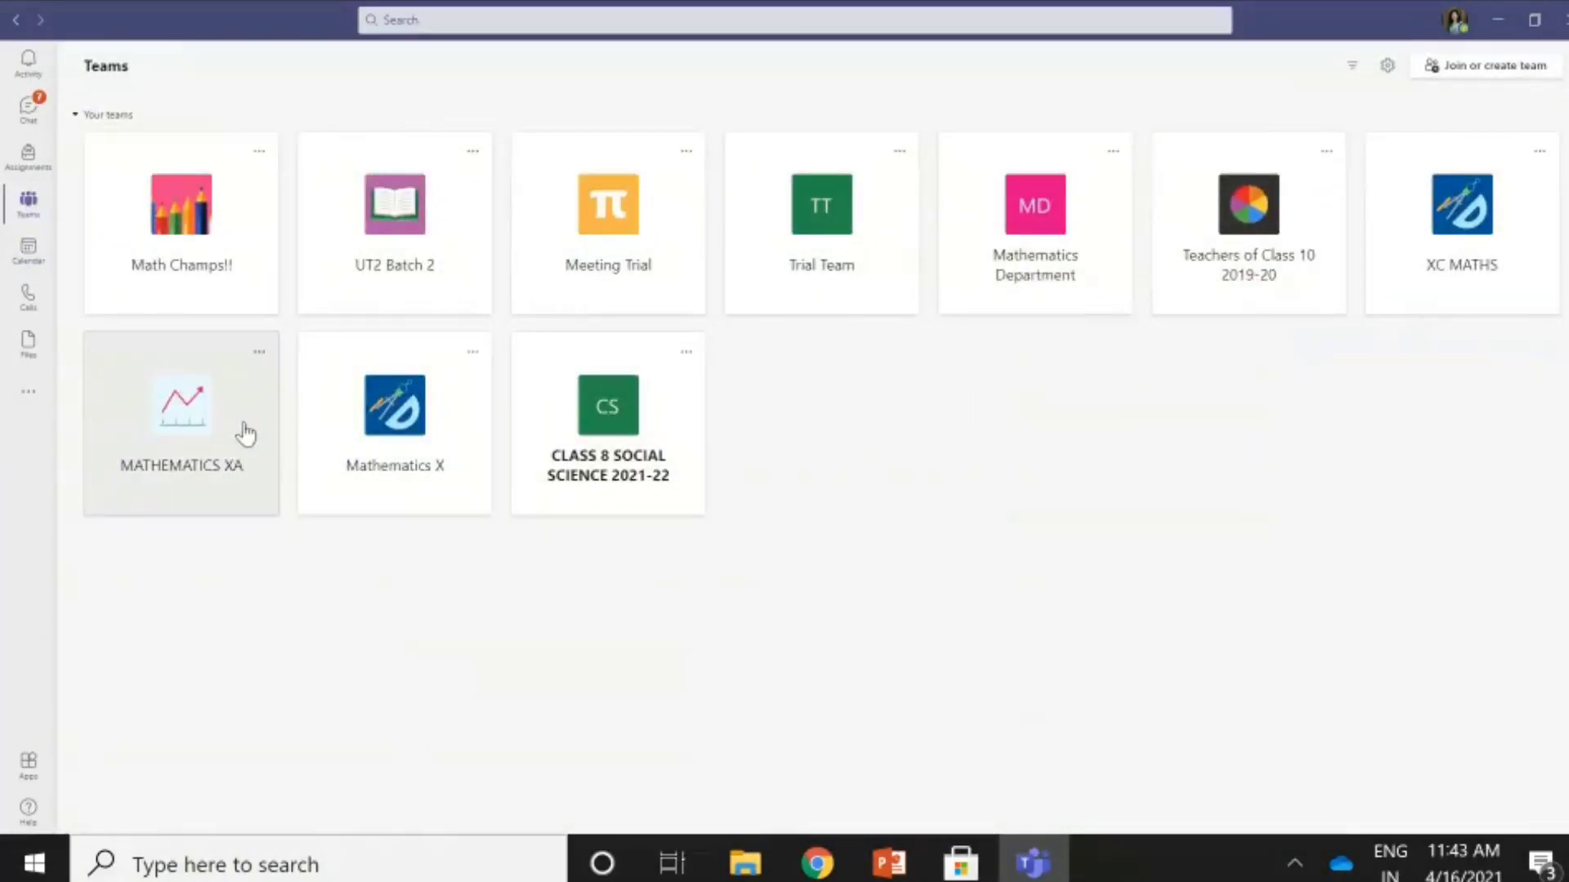
{"action": "left_click", "coordinate": [135, 464]}
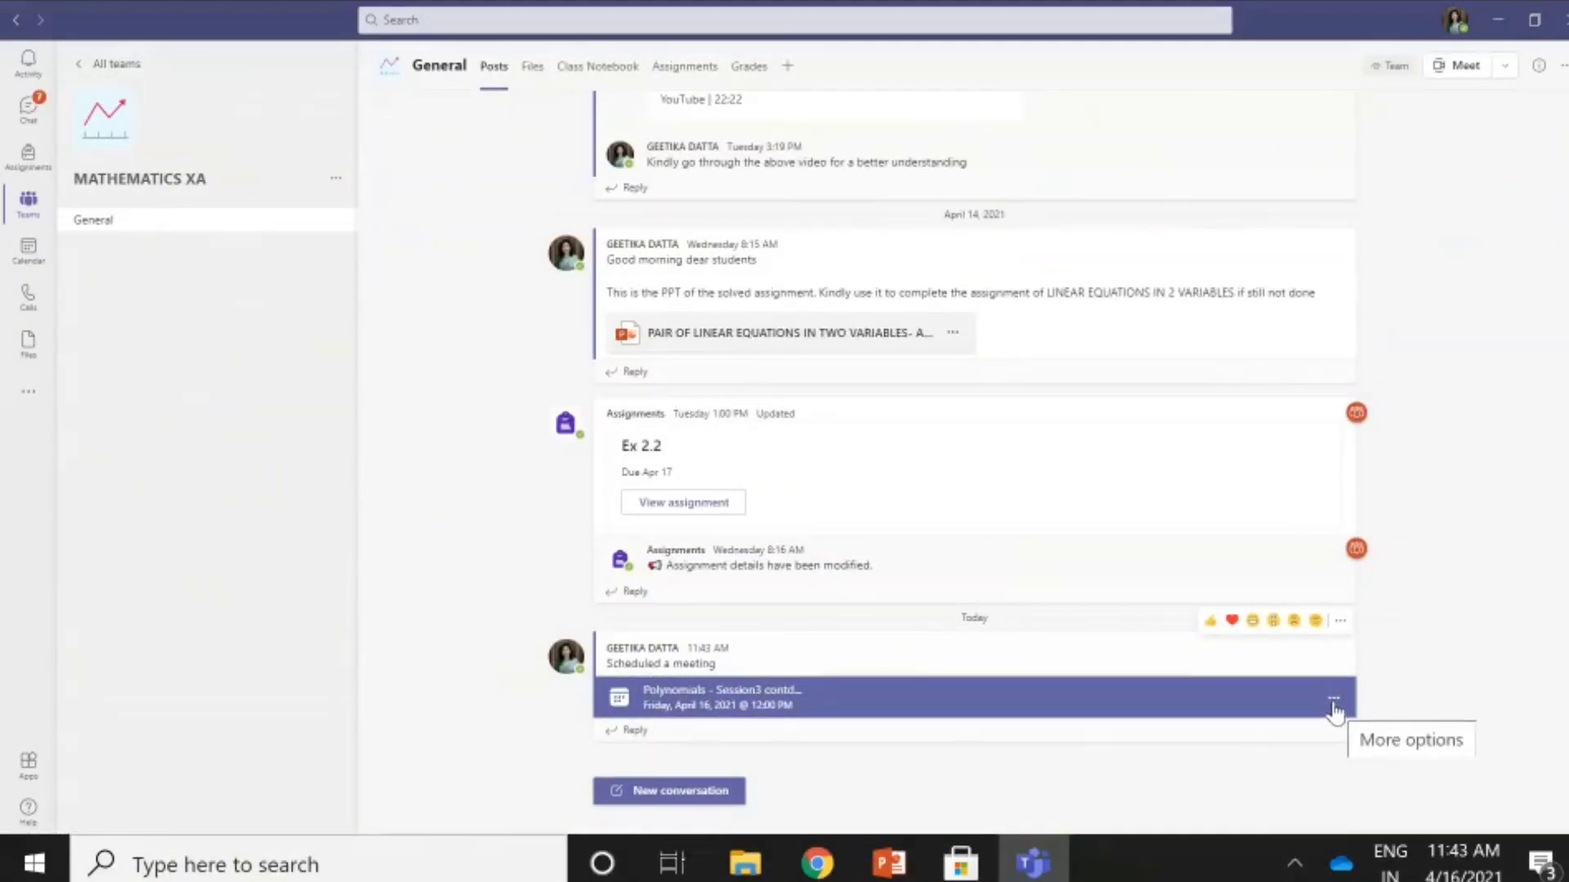
{"action": "left_click", "coordinate": [1334, 701]}
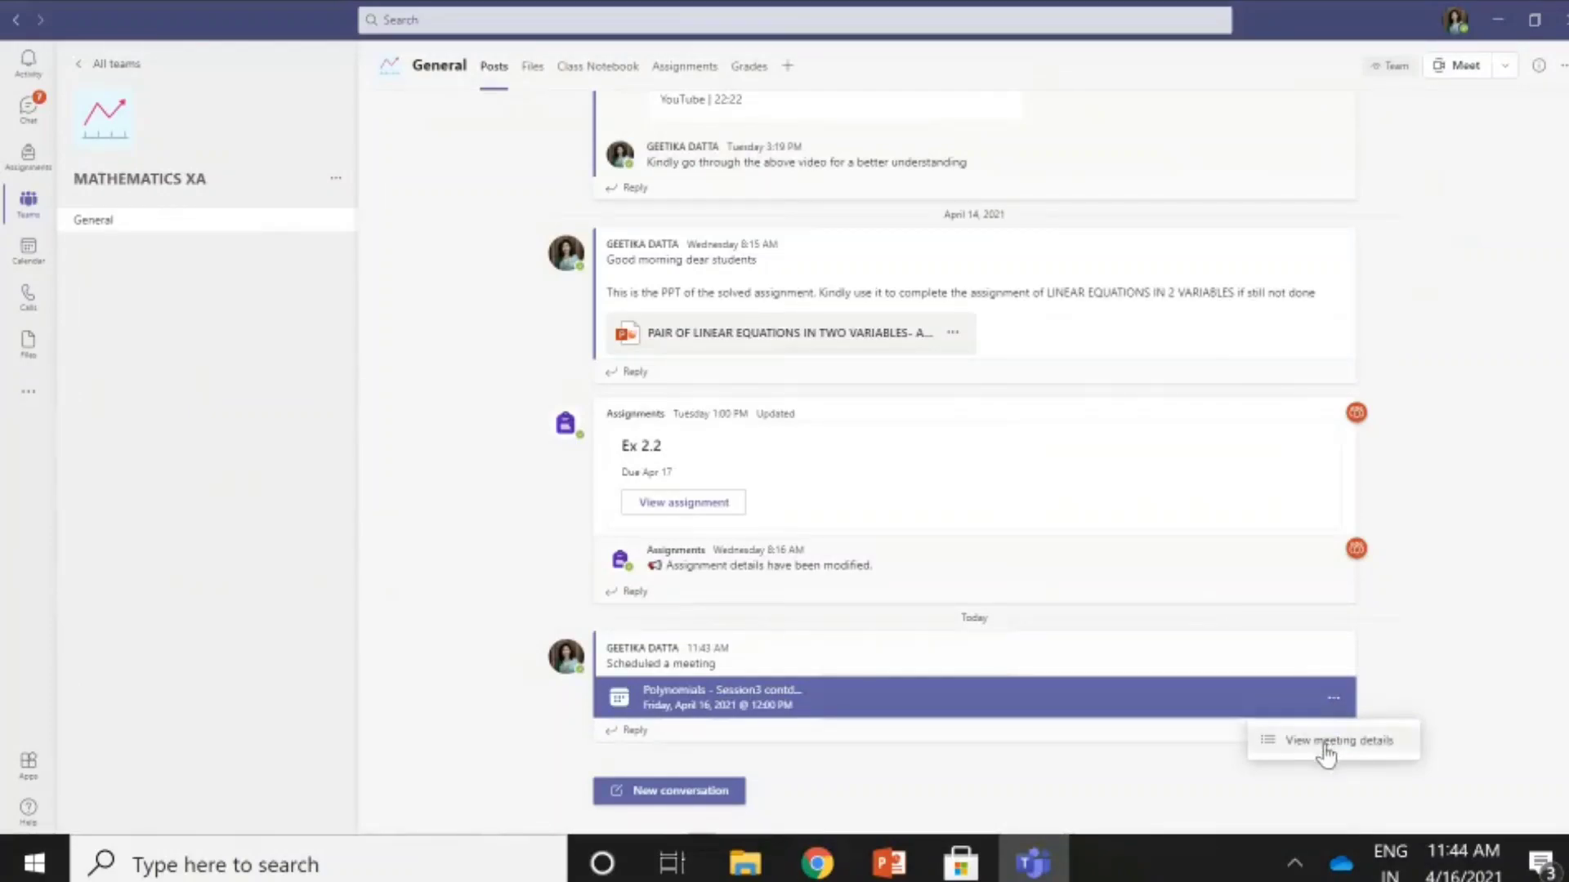
{"action": "left_click", "coordinate": [1323, 743]}
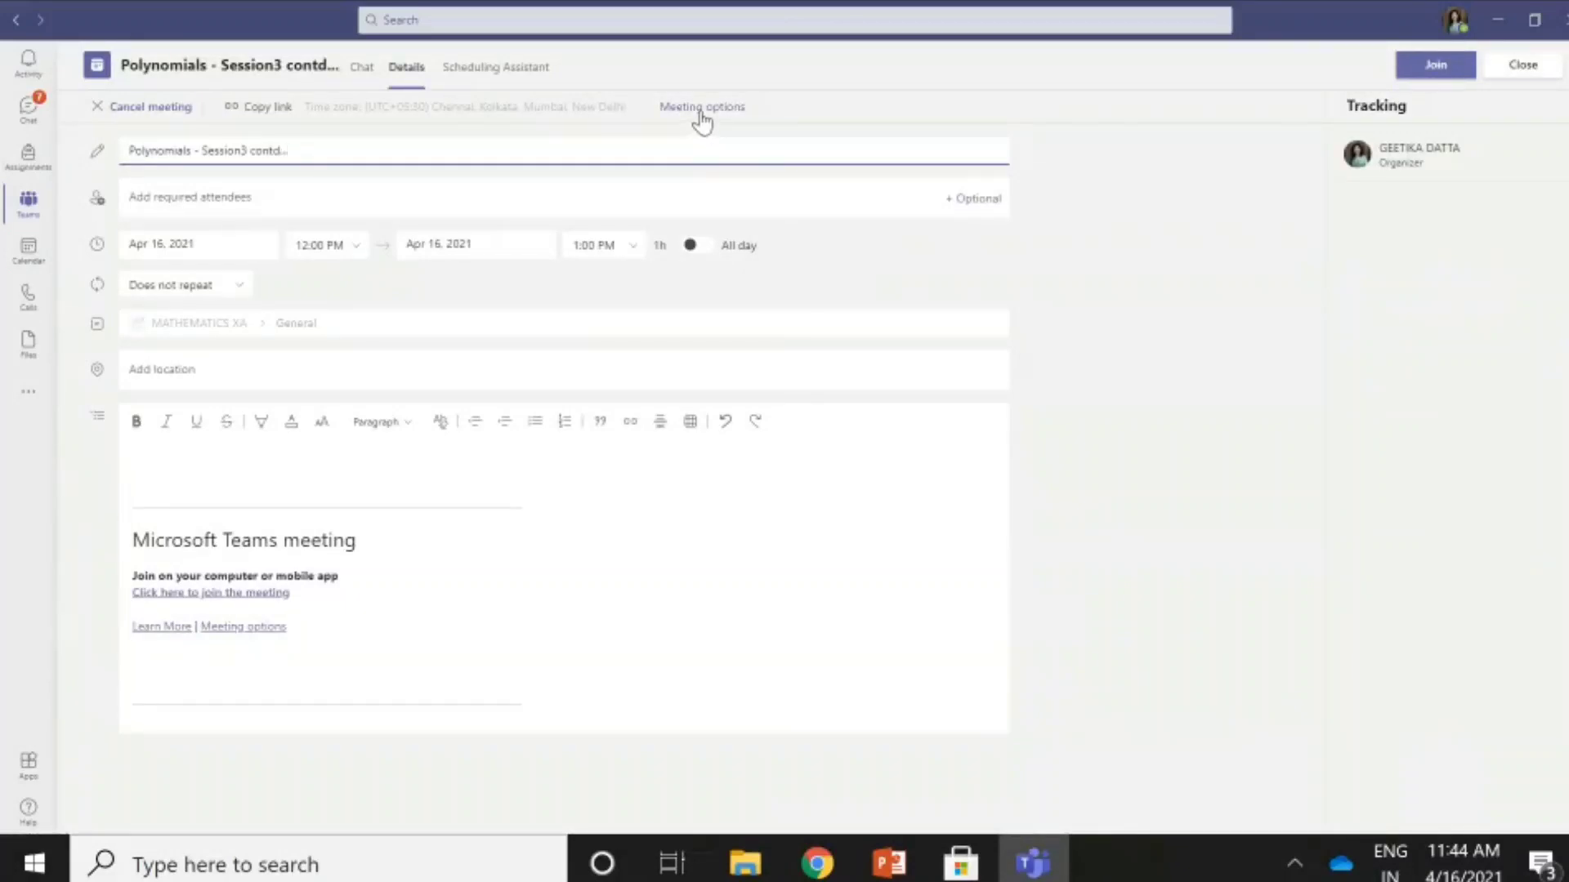
In the meeting's options page, set Who can bypass the lobby to Only me
{"action": "left_click", "coordinate": [702, 114]}
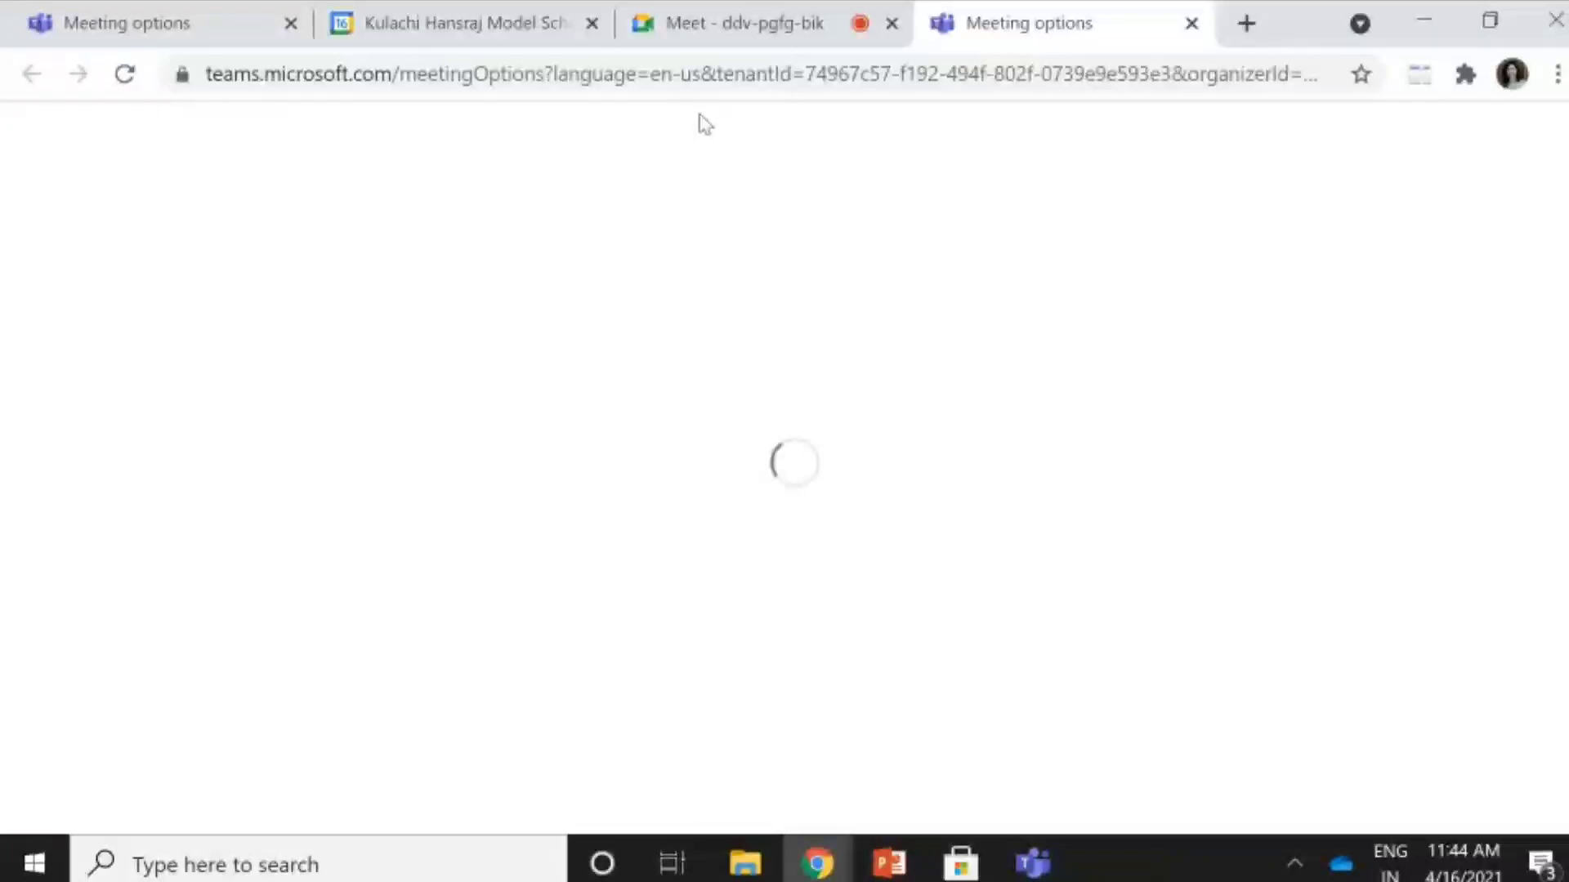
{"action": "scroll", "coordinate": [783, 471], "scroll_direction": "down", "scroll_amount": 2}
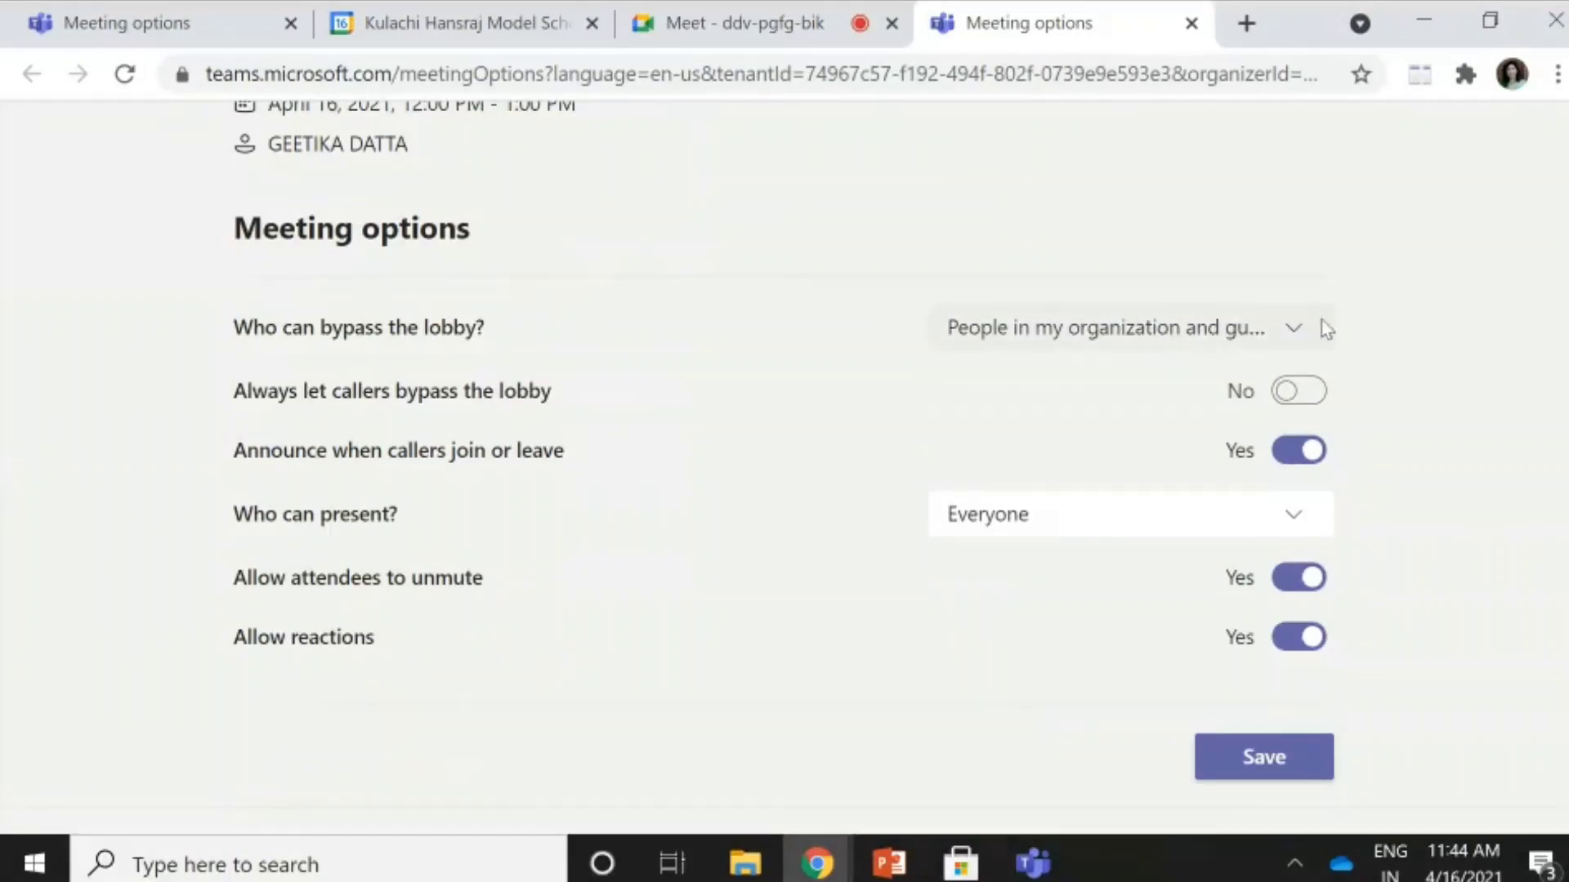
{"action": "left_click", "coordinate": [1295, 335]}
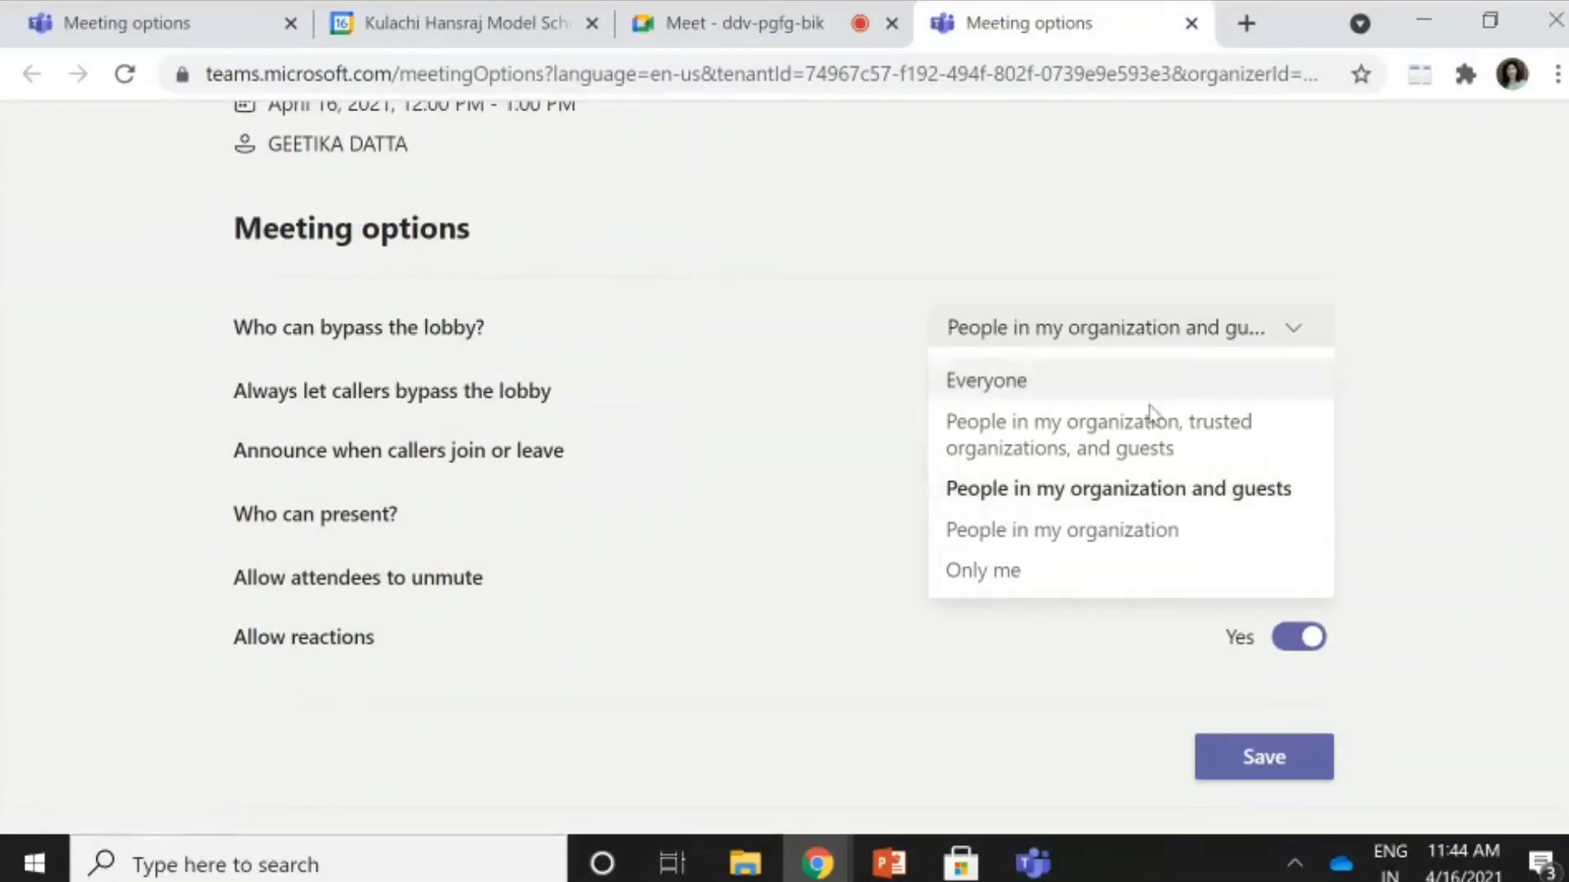
{"action": "left_click", "coordinate": [998, 577]}
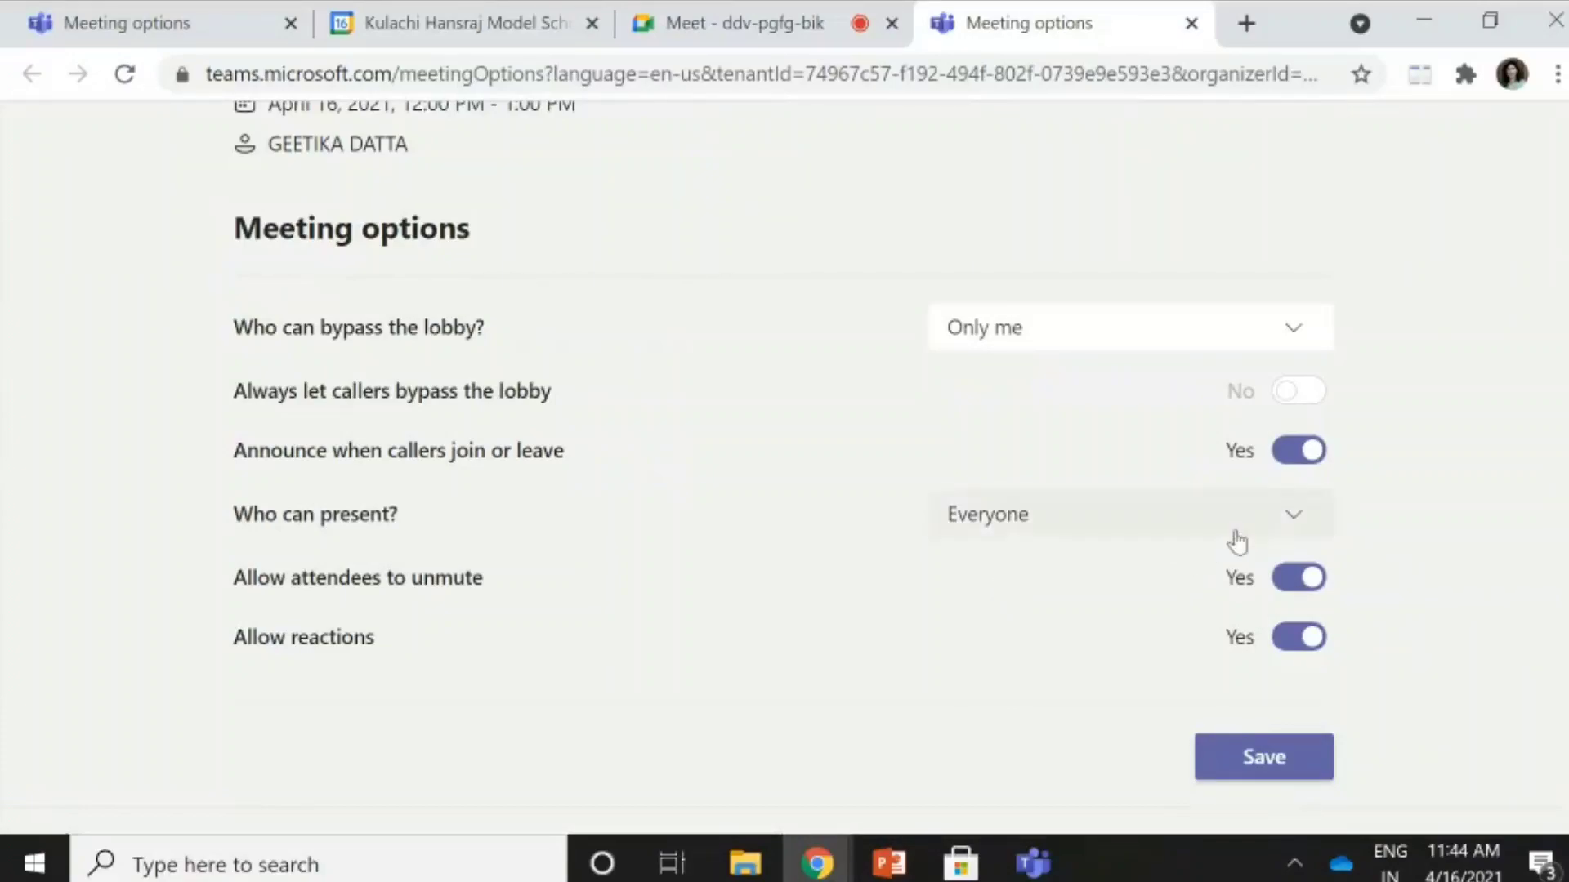
Set Who can present to Only me, turn off reactions, save, and return to Teams
{"action": "left_click", "coordinate": [1293, 521]}
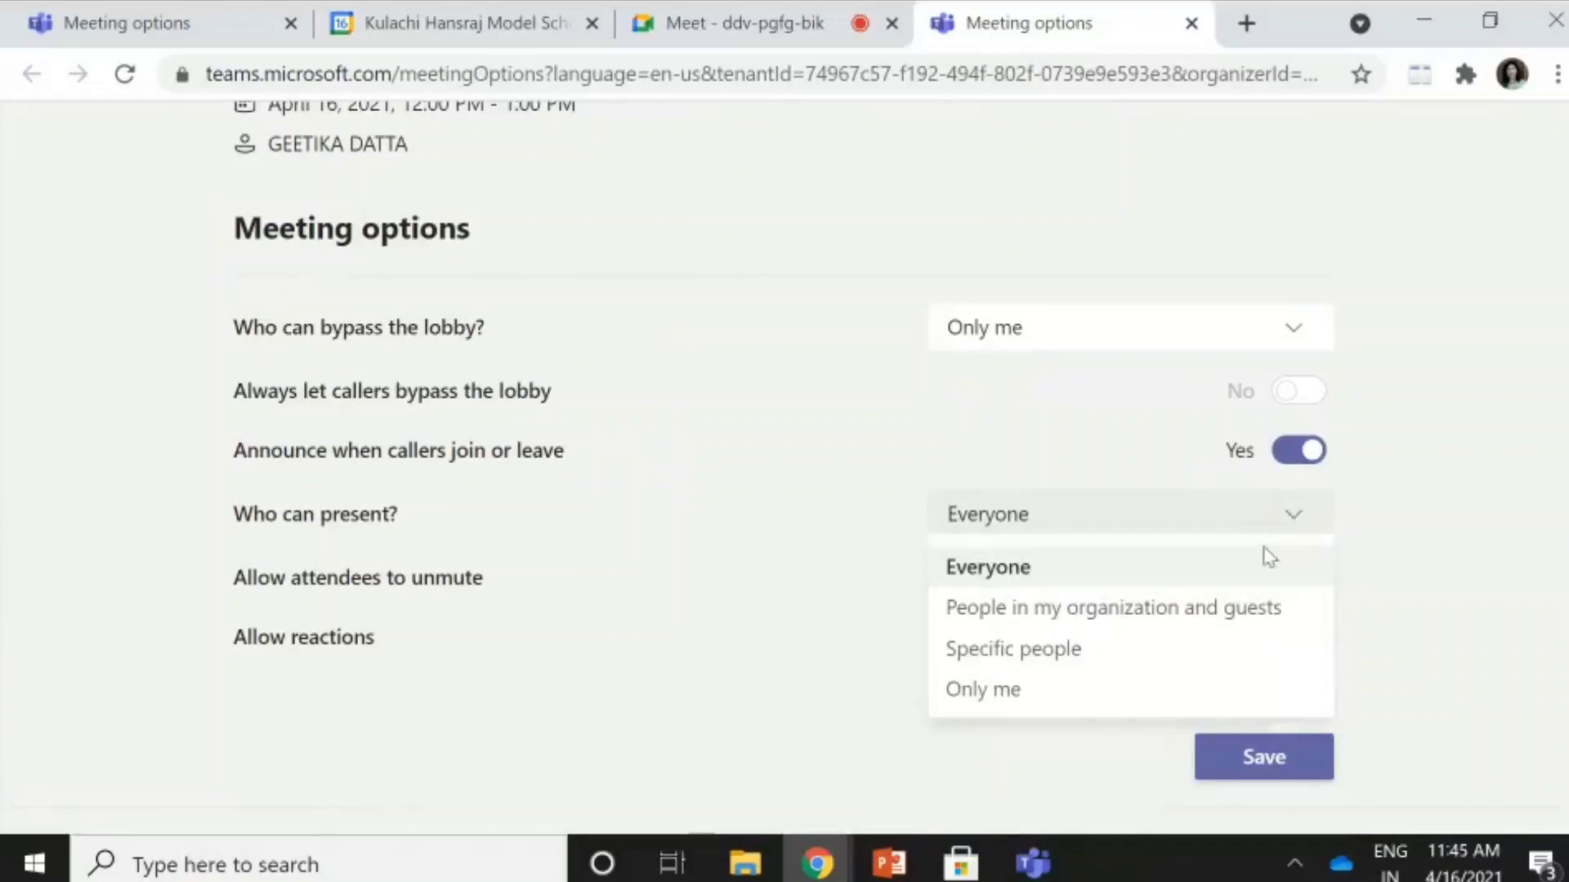
{"action": "left_click", "coordinate": [1159, 699]}
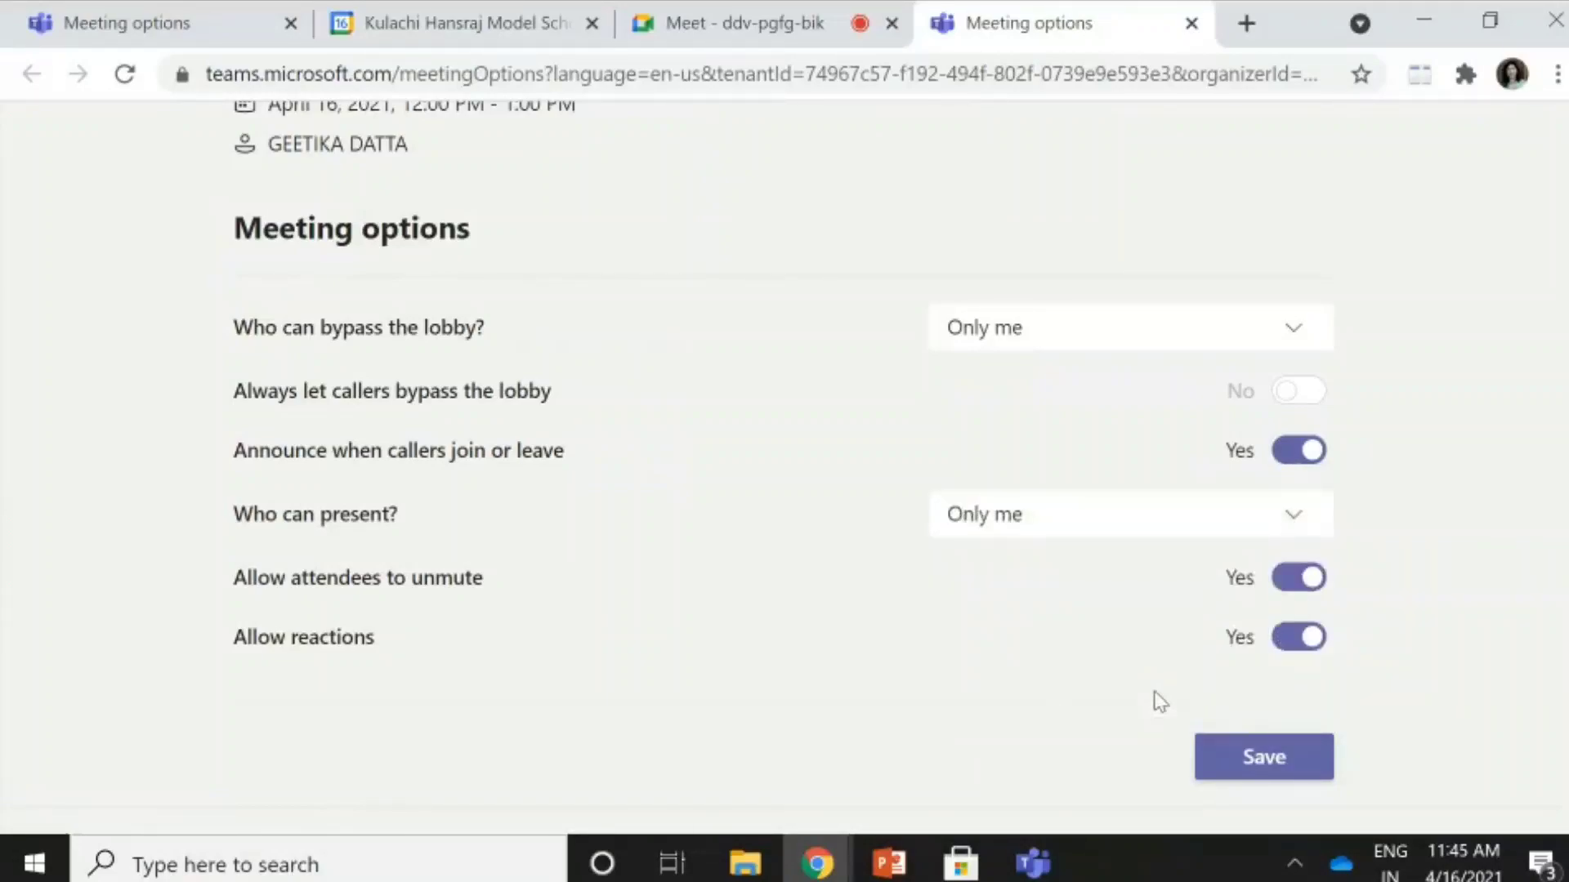
{"action": "left_click", "coordinate": [1262, 773]}
{"action": "left_click", "coordinate": [1287, 648]}
{"action": "left_click", "coordinate": [1272, 776]}
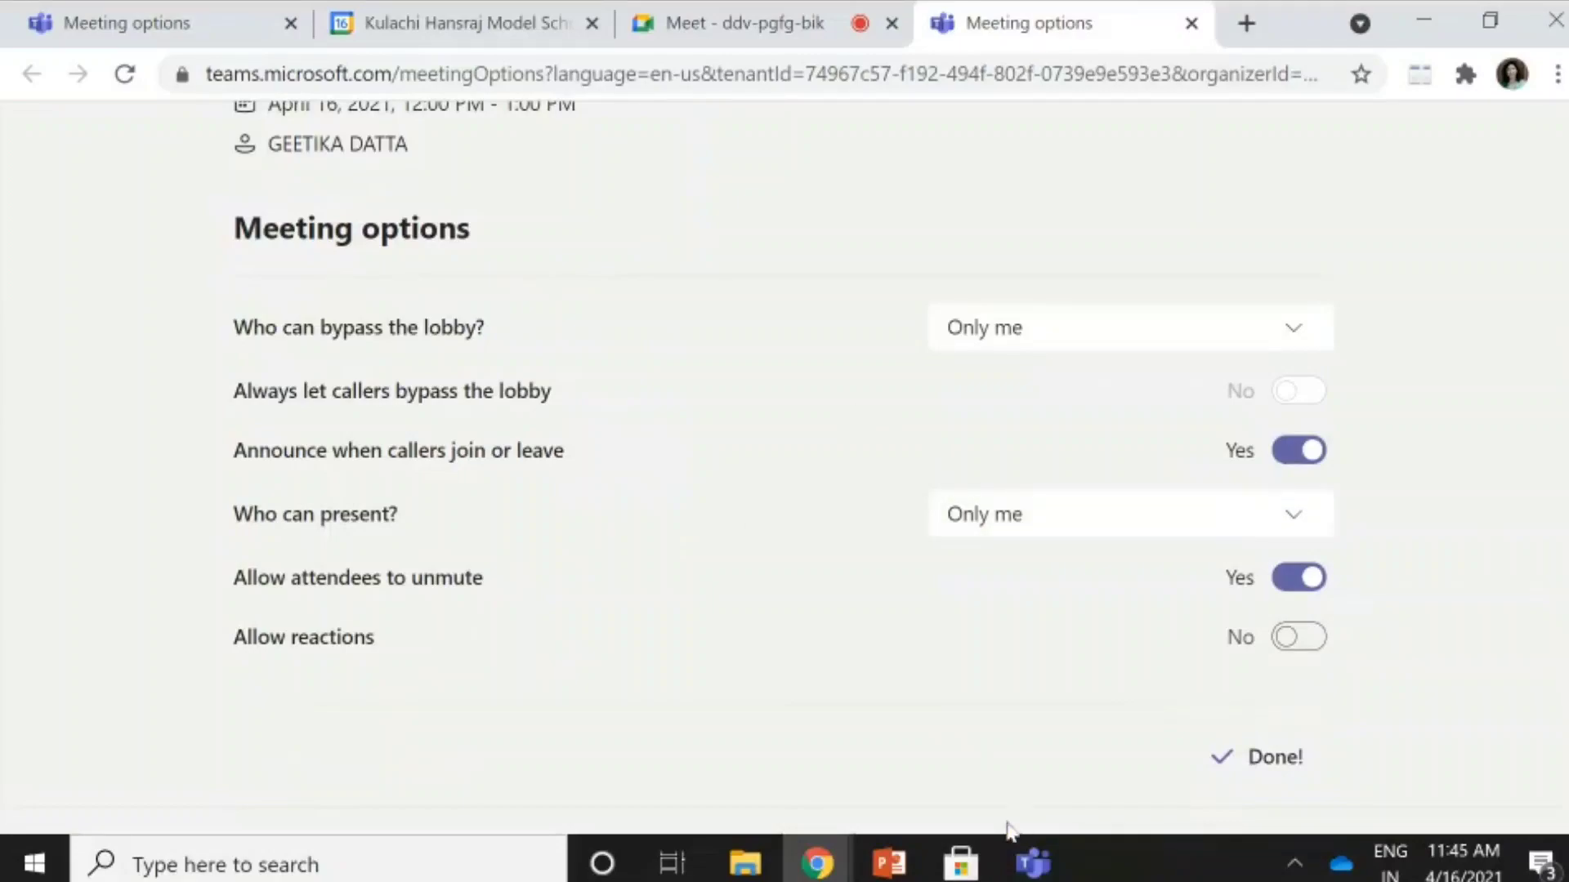
{"action": "left_click", "coordinate": [1033, 866]}
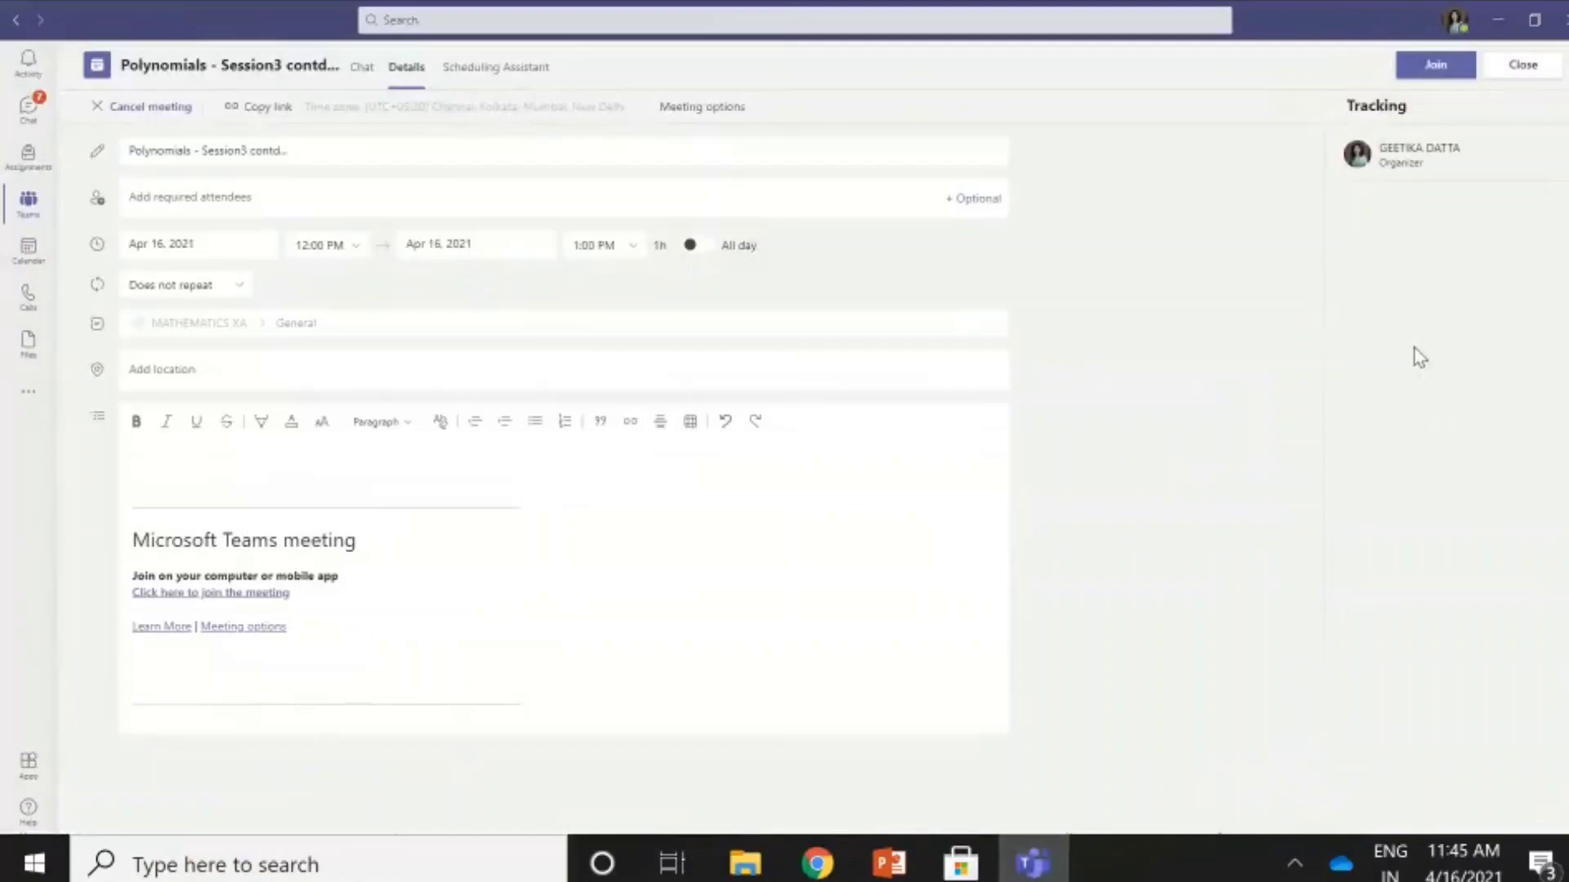
Join the Polynomials meeting with the camera off and Computer audio selected
{"action": "left_click", "coordinate": [1428, 72]}
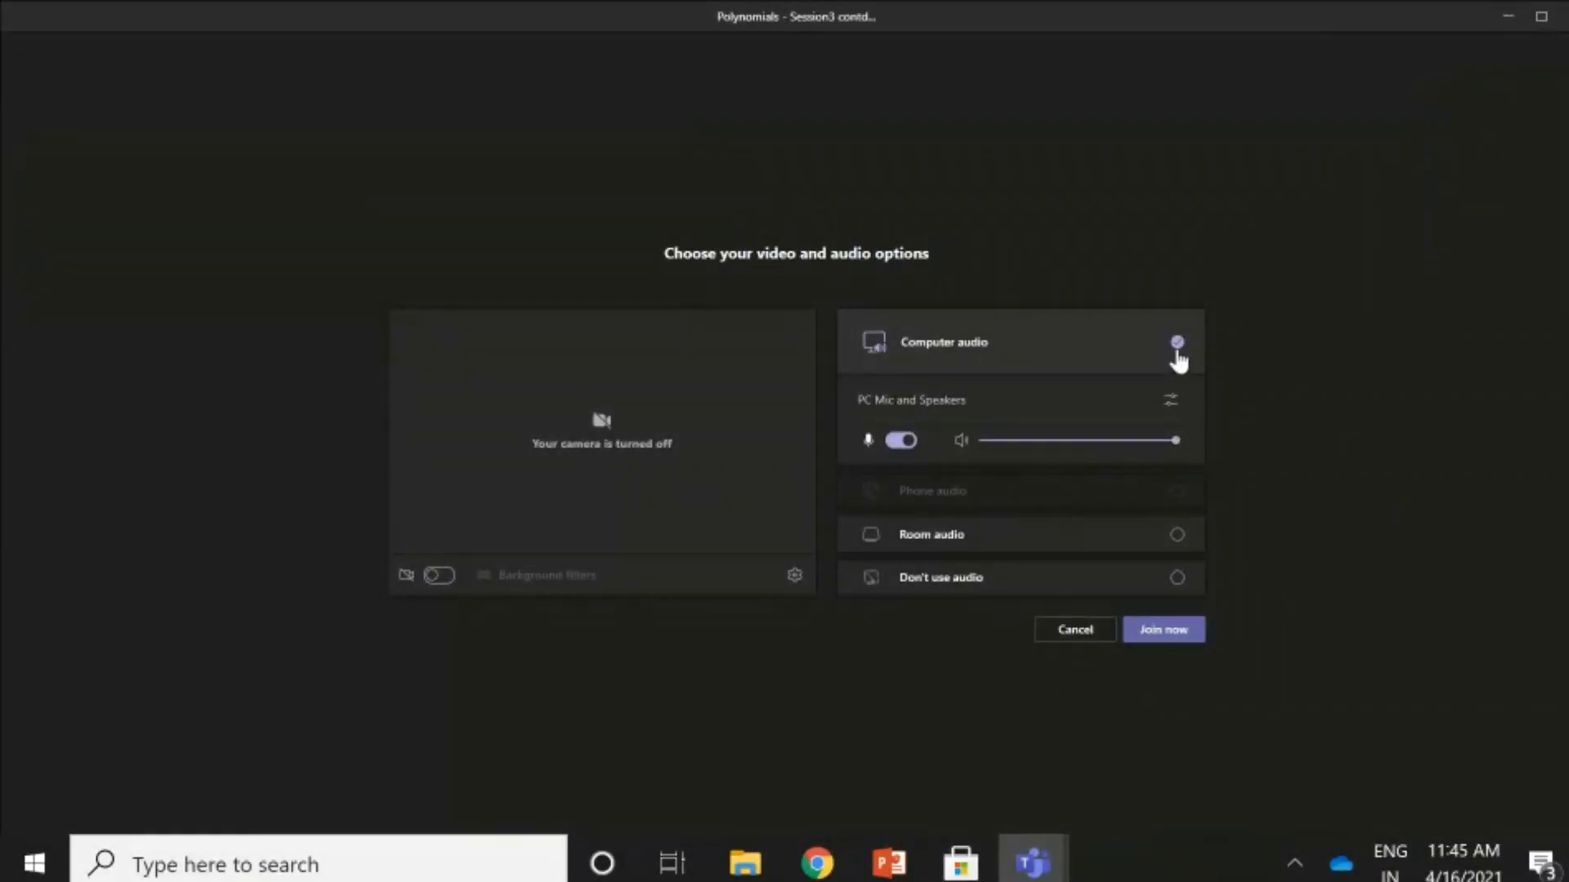
{"action": "right_click", "coordinate": [1150, 635]}
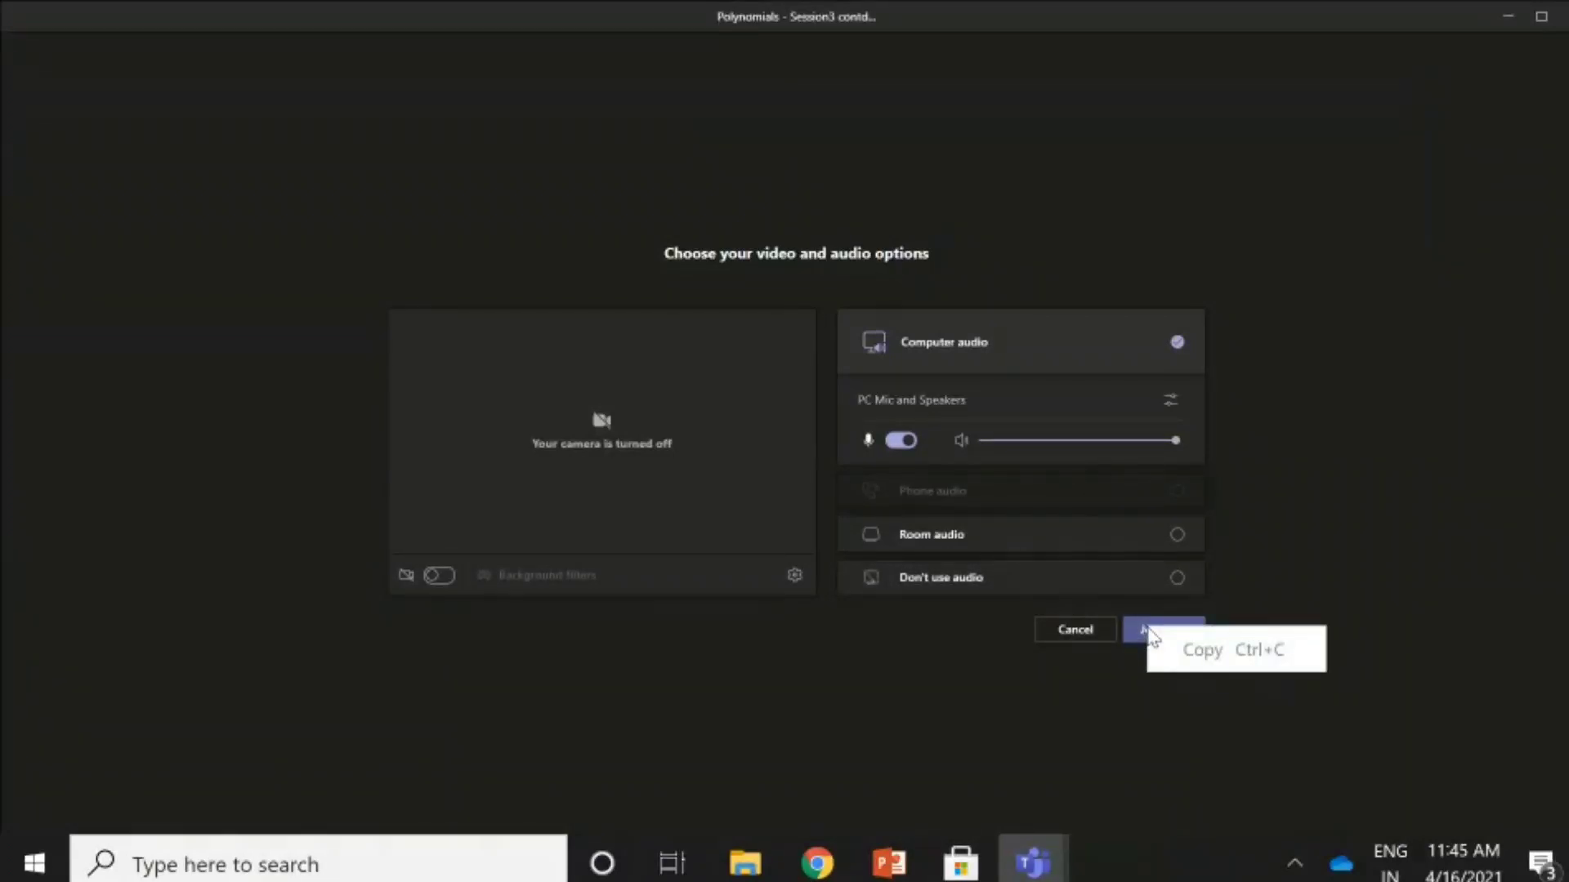
{"action": "left_click", "coordinate": [1141, 642]}
{"action": "left_click", "coordinate": [1141, 639]}
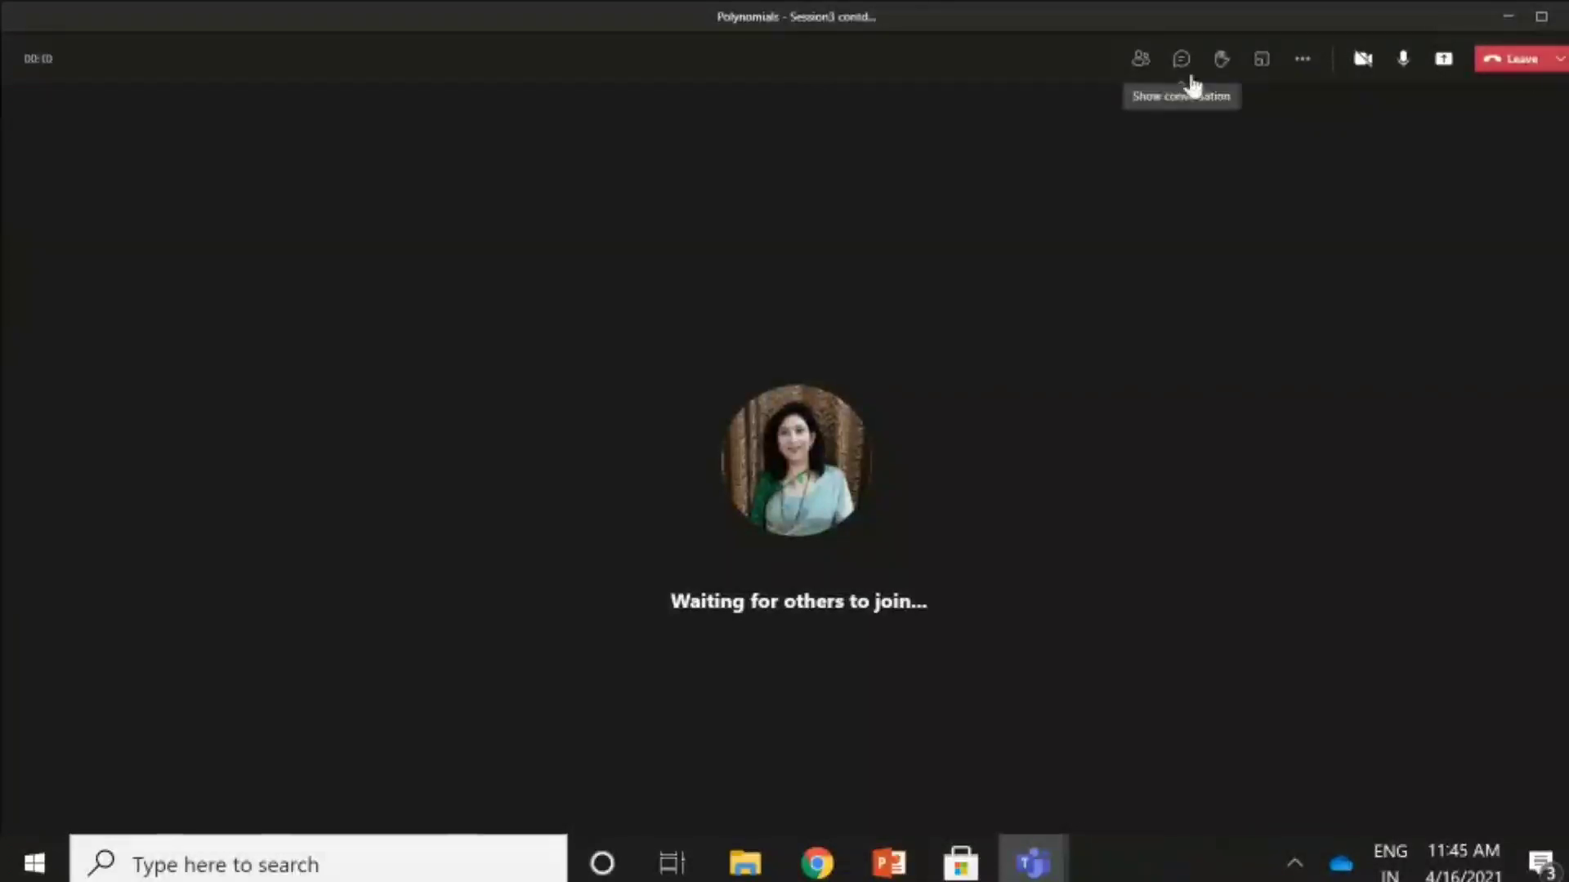
Show the participants list, open the meeting chat, and bring up More actions
{"action": "left_click", "coordinate": [1140, 60]}
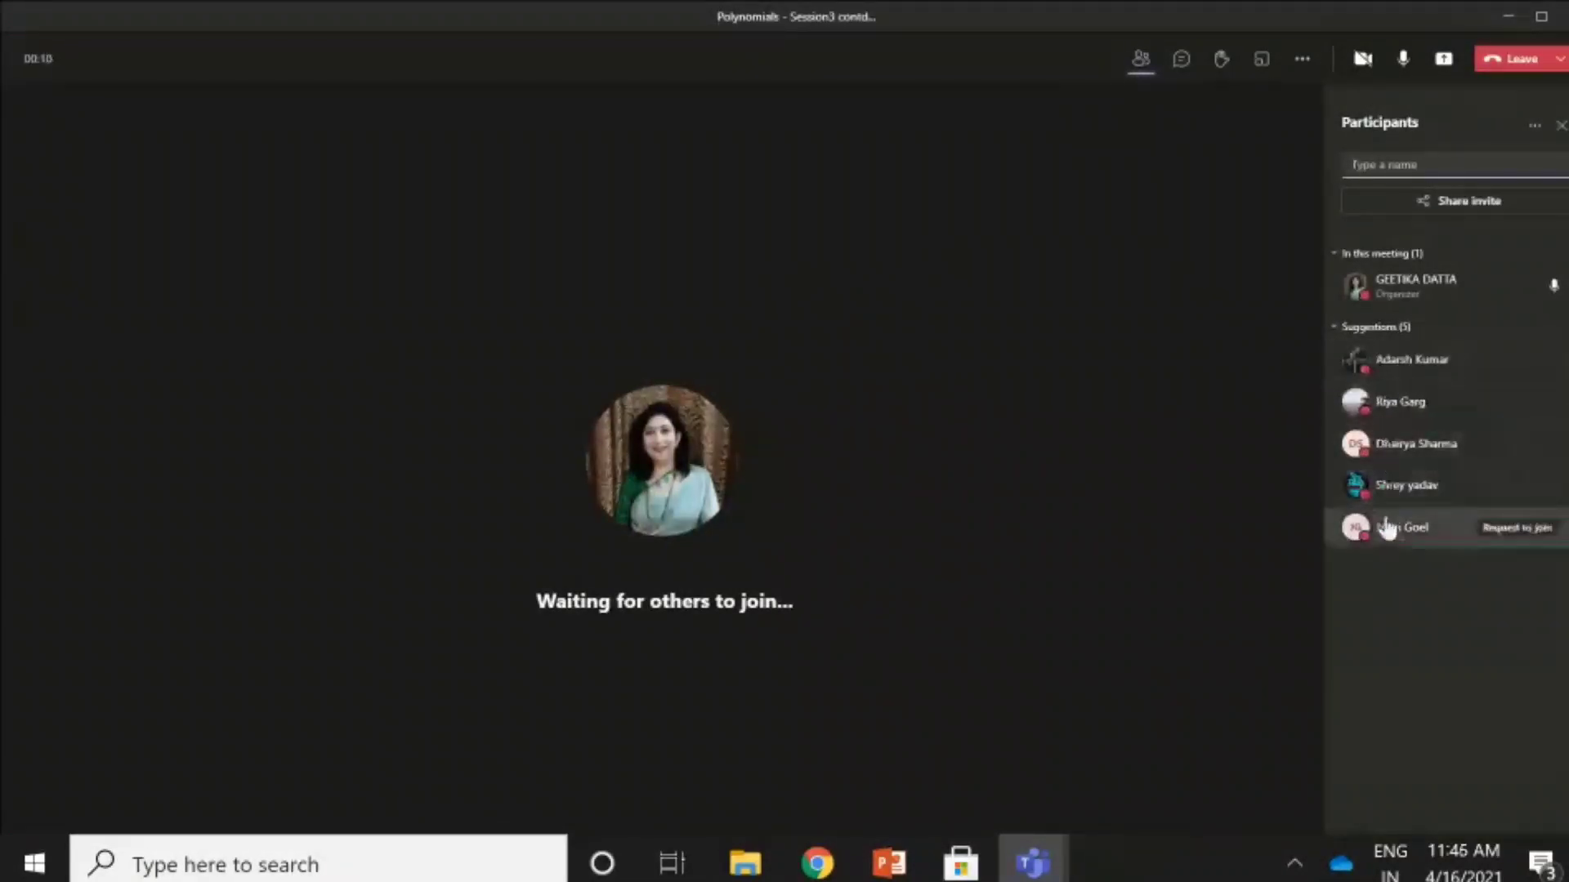
{"action": "left_click", "coordinate": [1180, 65]}
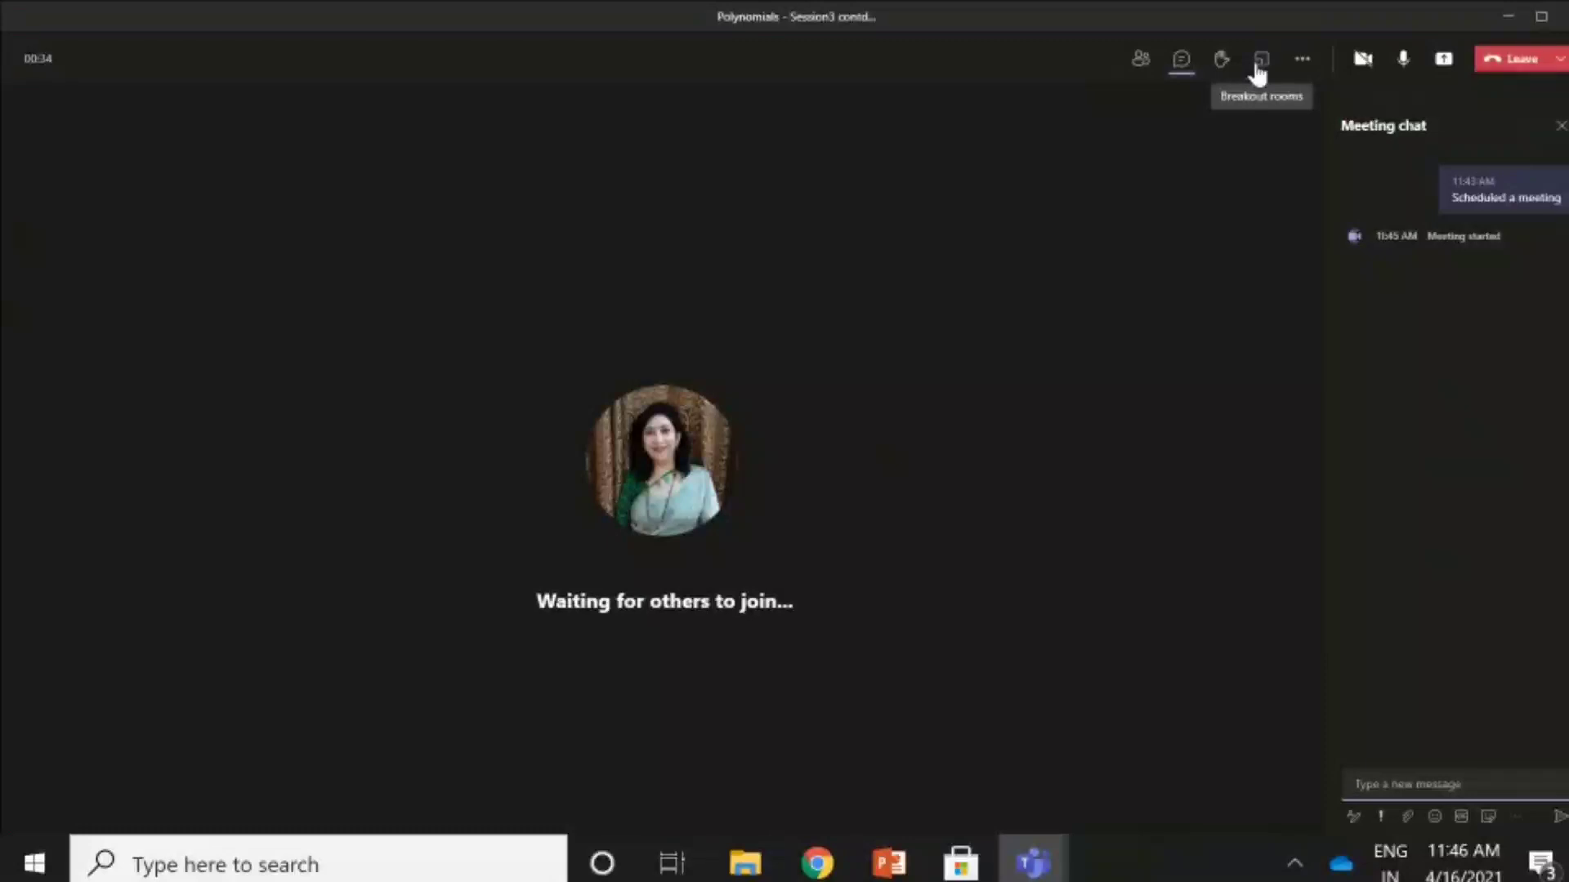
{"action": "left_click", "coordinate": [1302, 64]}
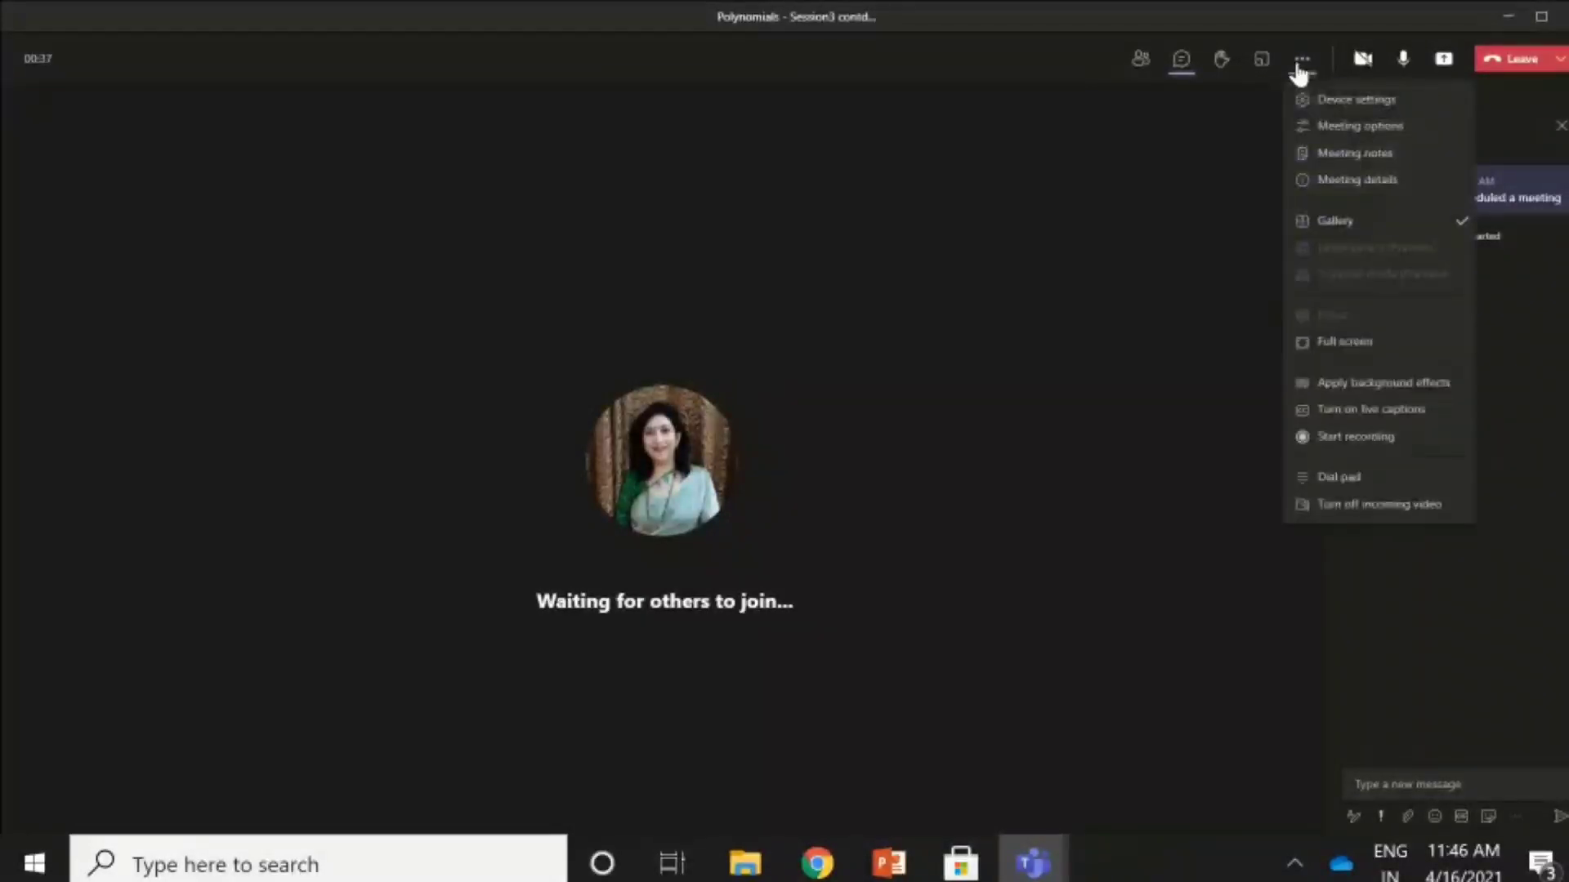
In meeting options, let People in my organization bypass the lobby, save, and close the pane
{"action": "left_click", "coordinate": [1326, 130]}
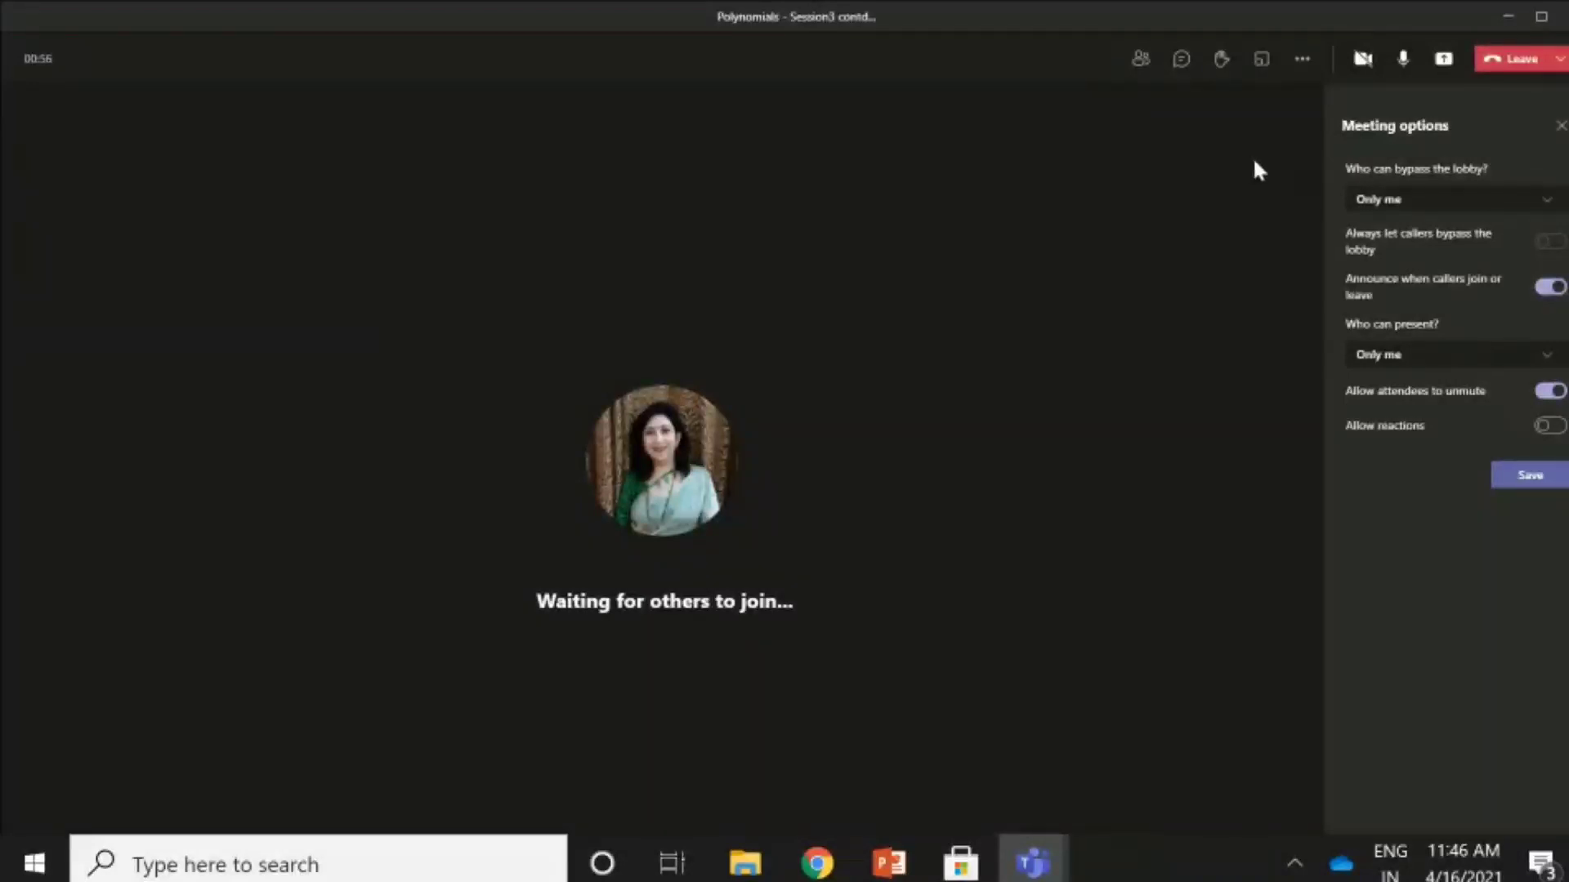
{"action": "left_click", "coordinate": [1547, 214]}
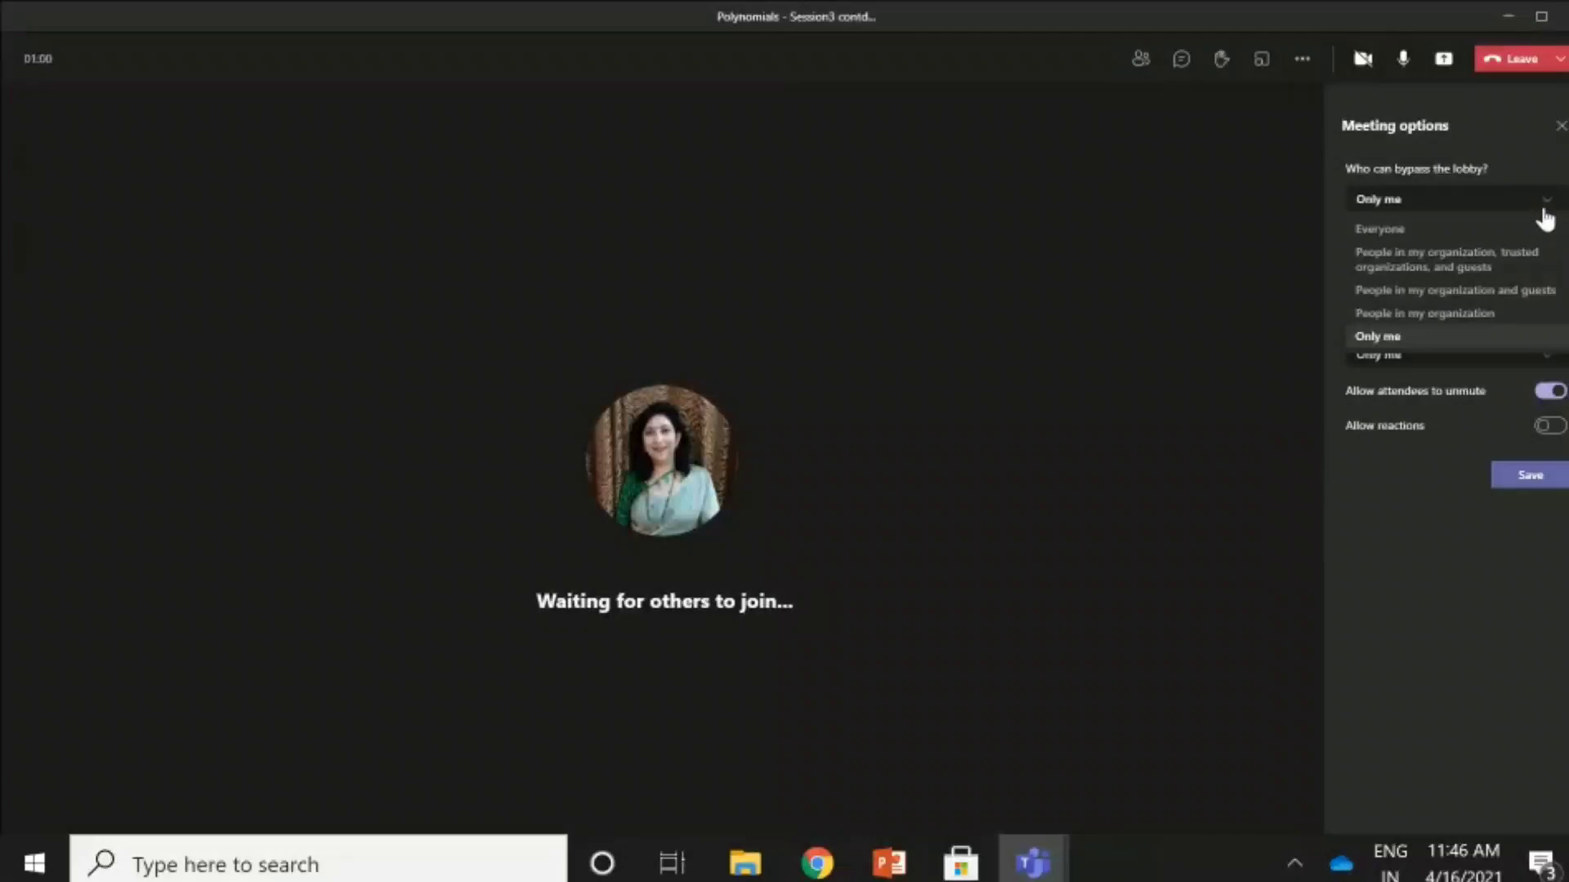
{"action": "left_click", "coordinate": [1479, 314]}
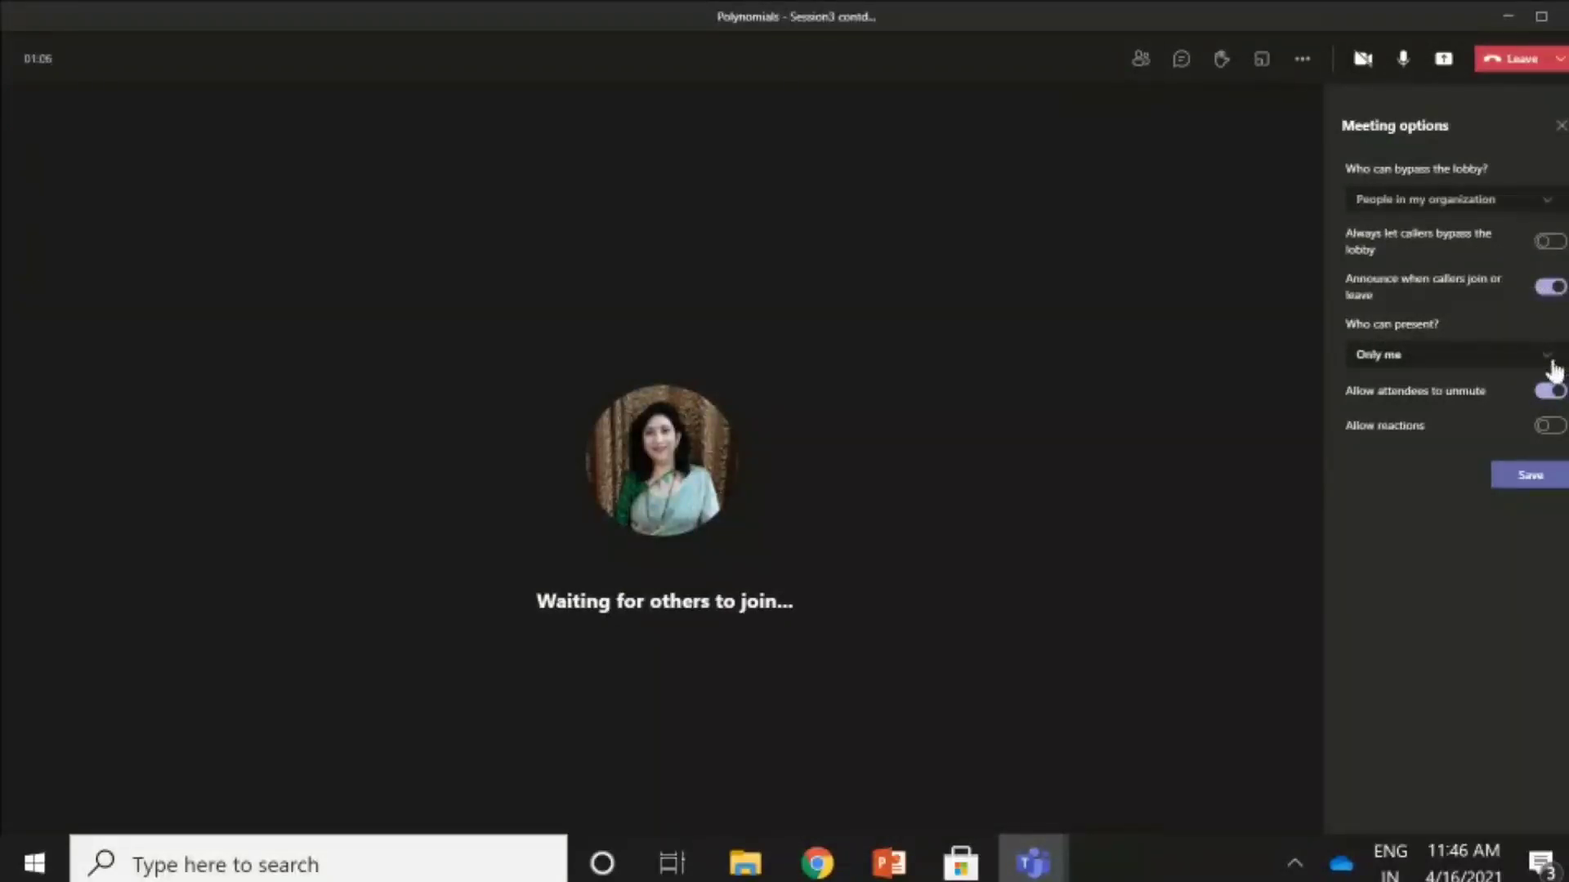
{"action": "left_click", "coordinate": [1532, 487]}
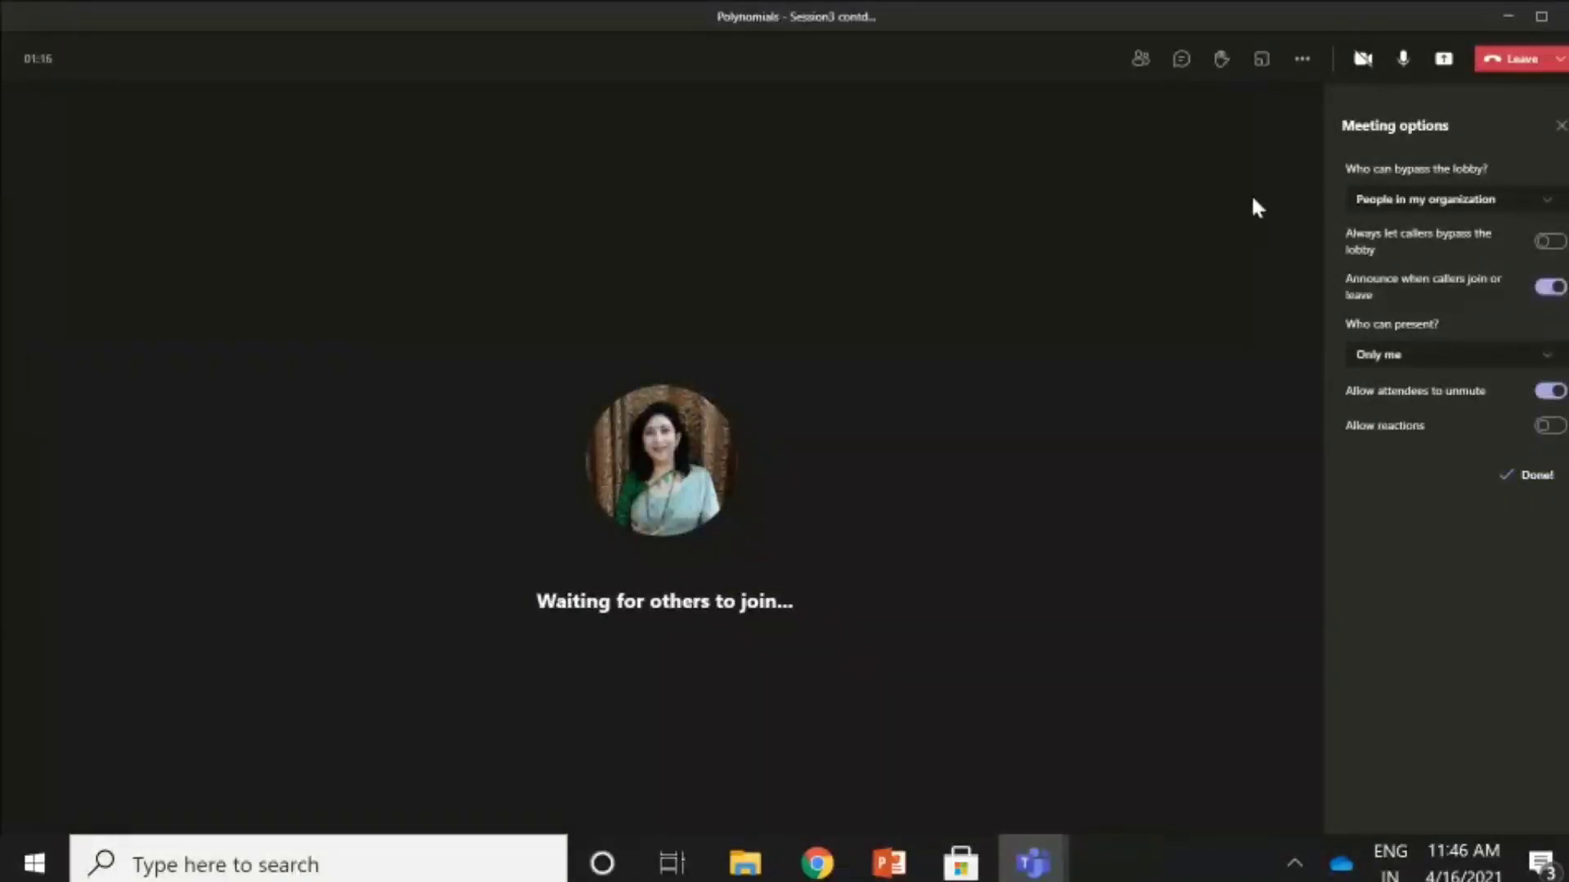
{"action": "left_click", "coordinate": [1560, 130]}
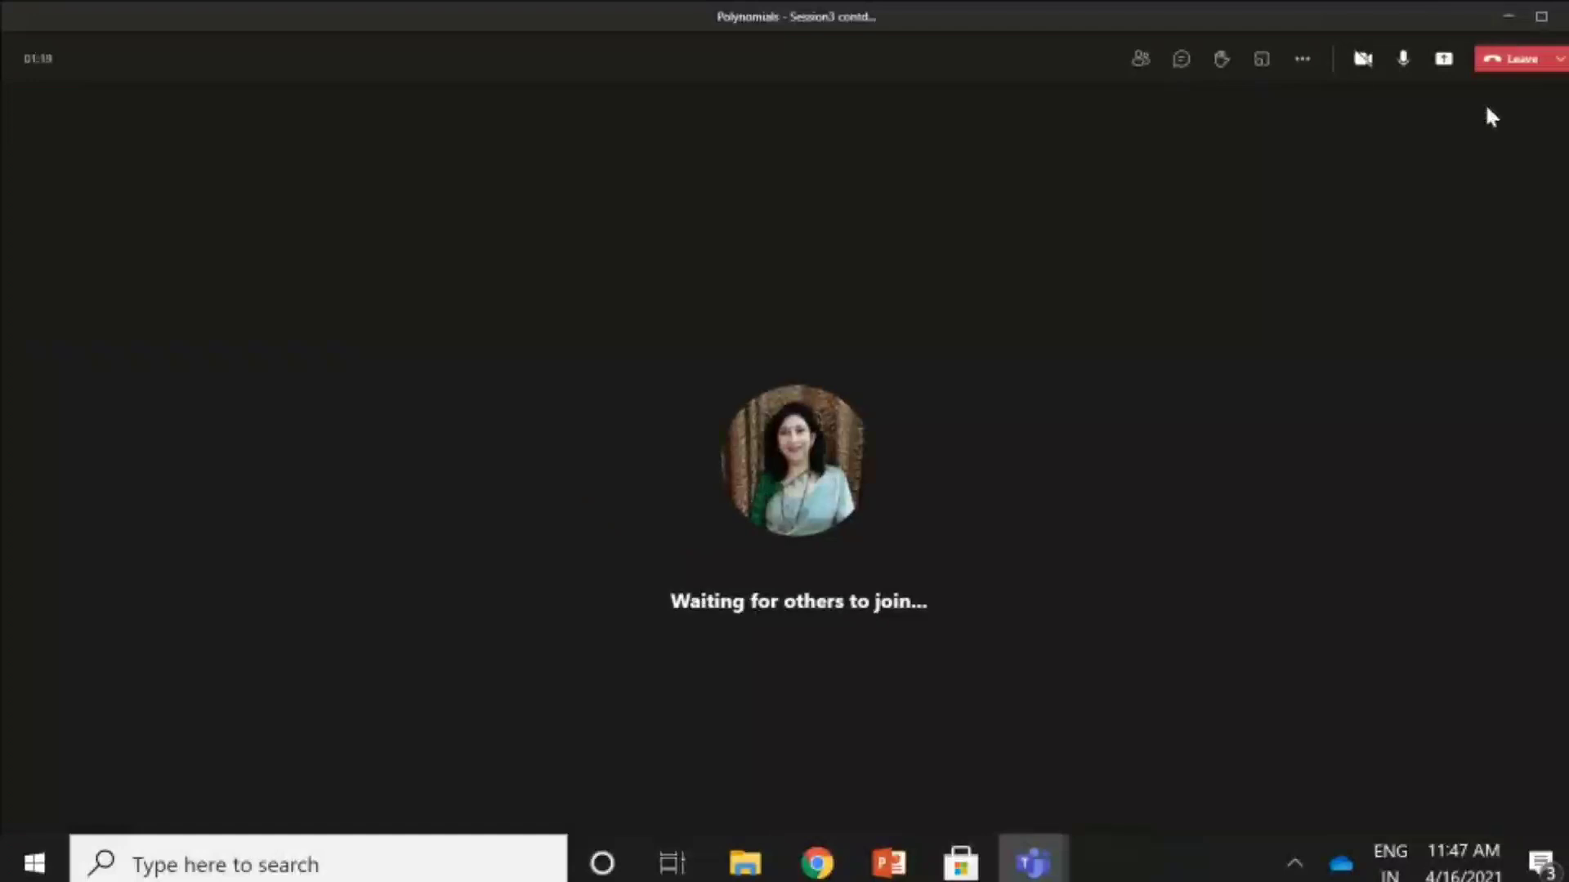
{"action": "left_click", "coordinate": [1305, 62]}
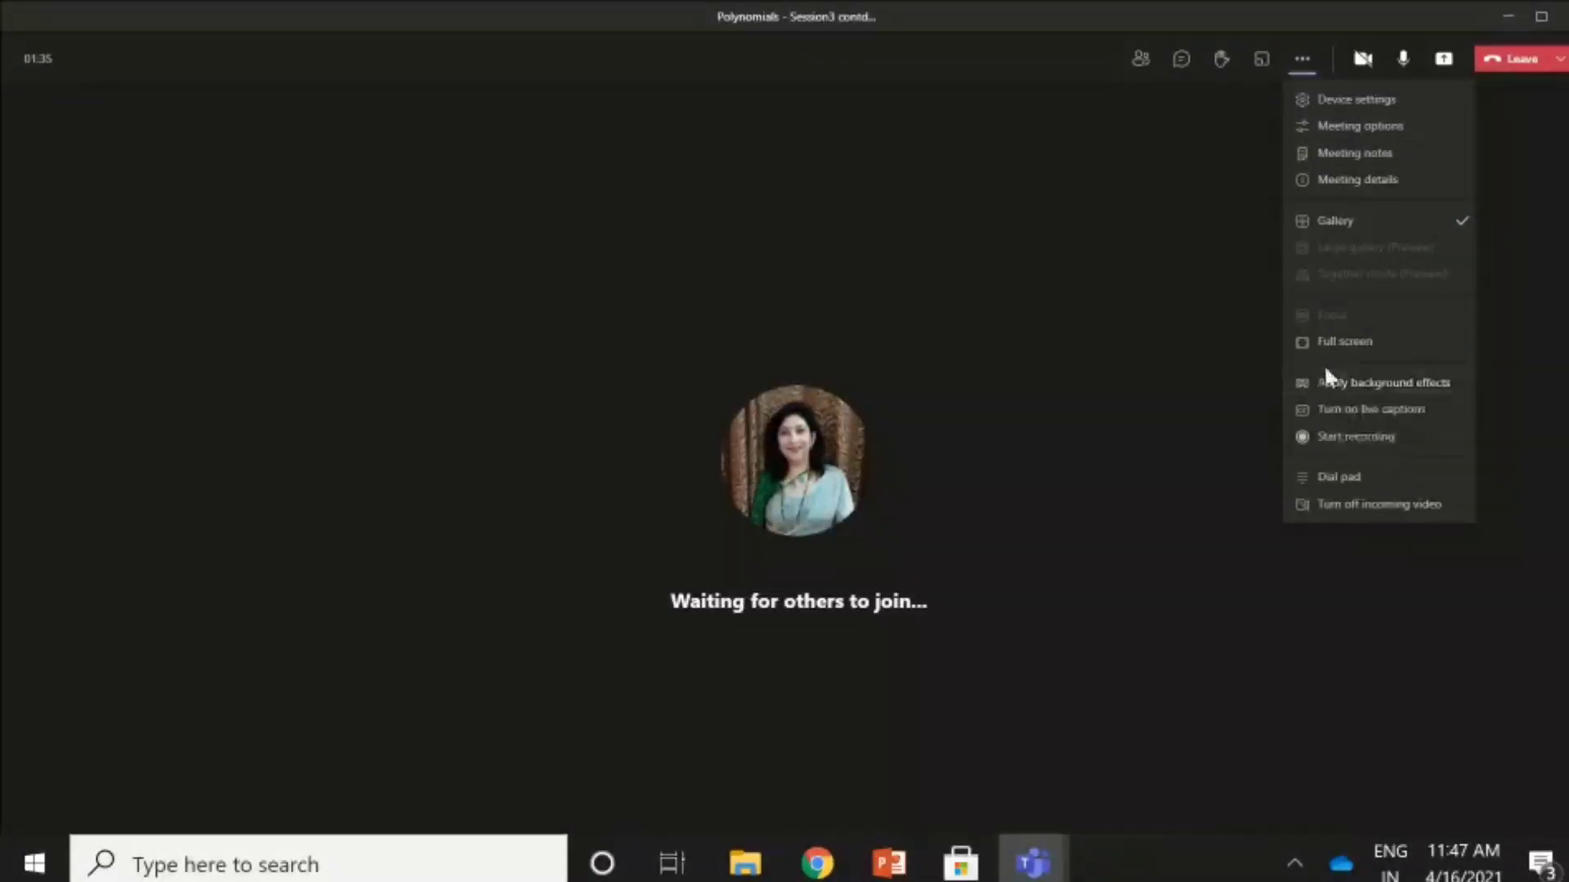
Dismiss the More actions menu and bring up the Share content choices
{"action": "left_click", "coordinate": [1444, 69]}
{"action": "left_click", "coordinate": [1444, 68]}
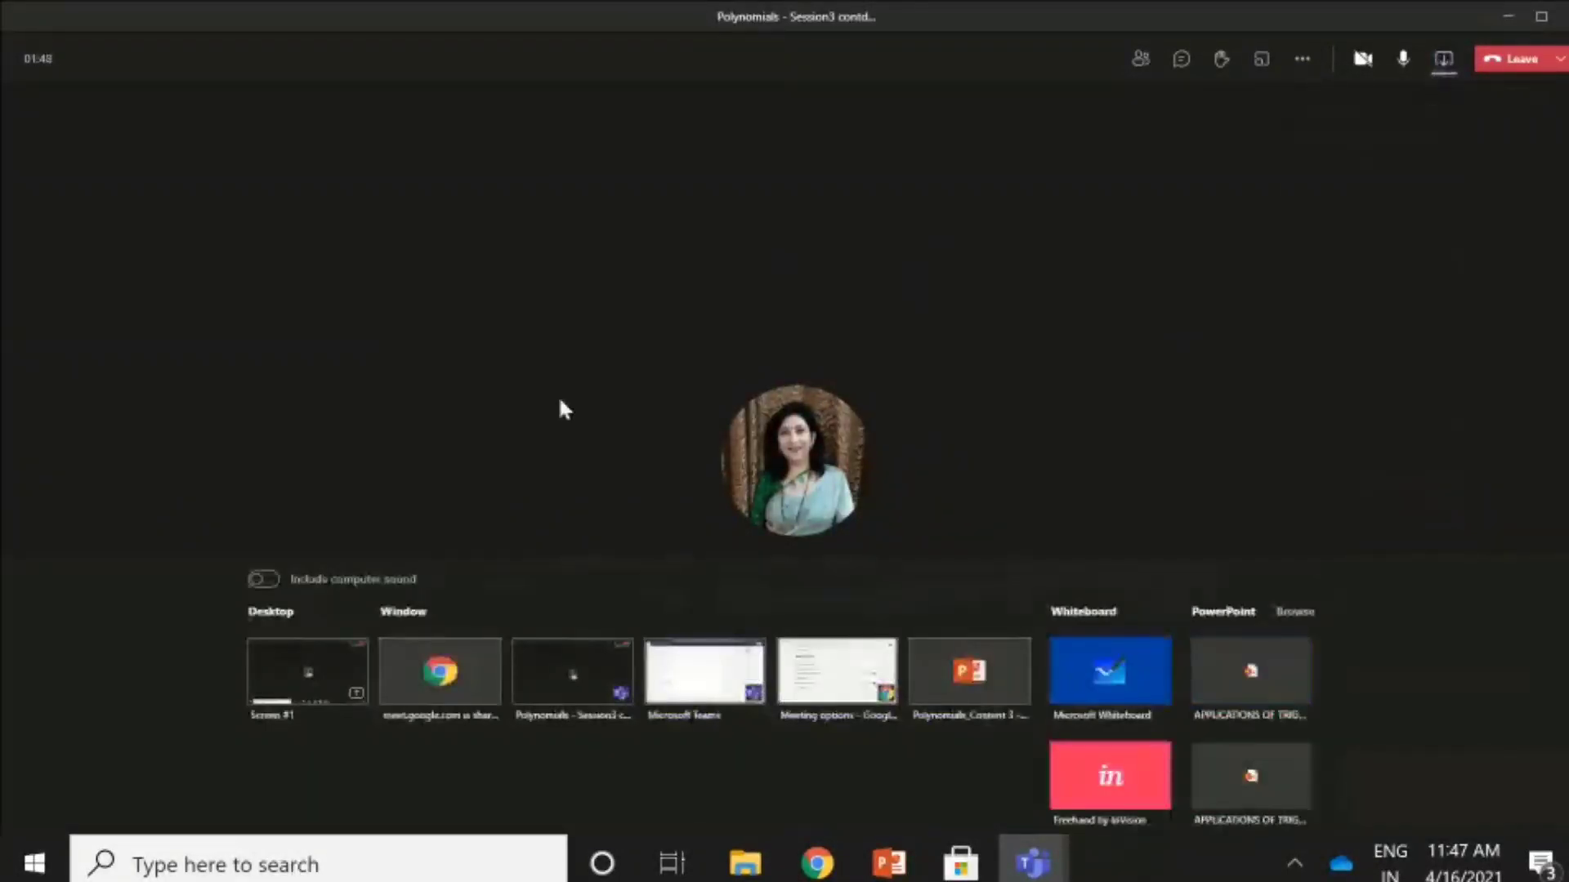
Share Screen #1, then minimize Teams and the browser to reveal the desktop
{"action": "left_click", "coordinate": [285, 680]}
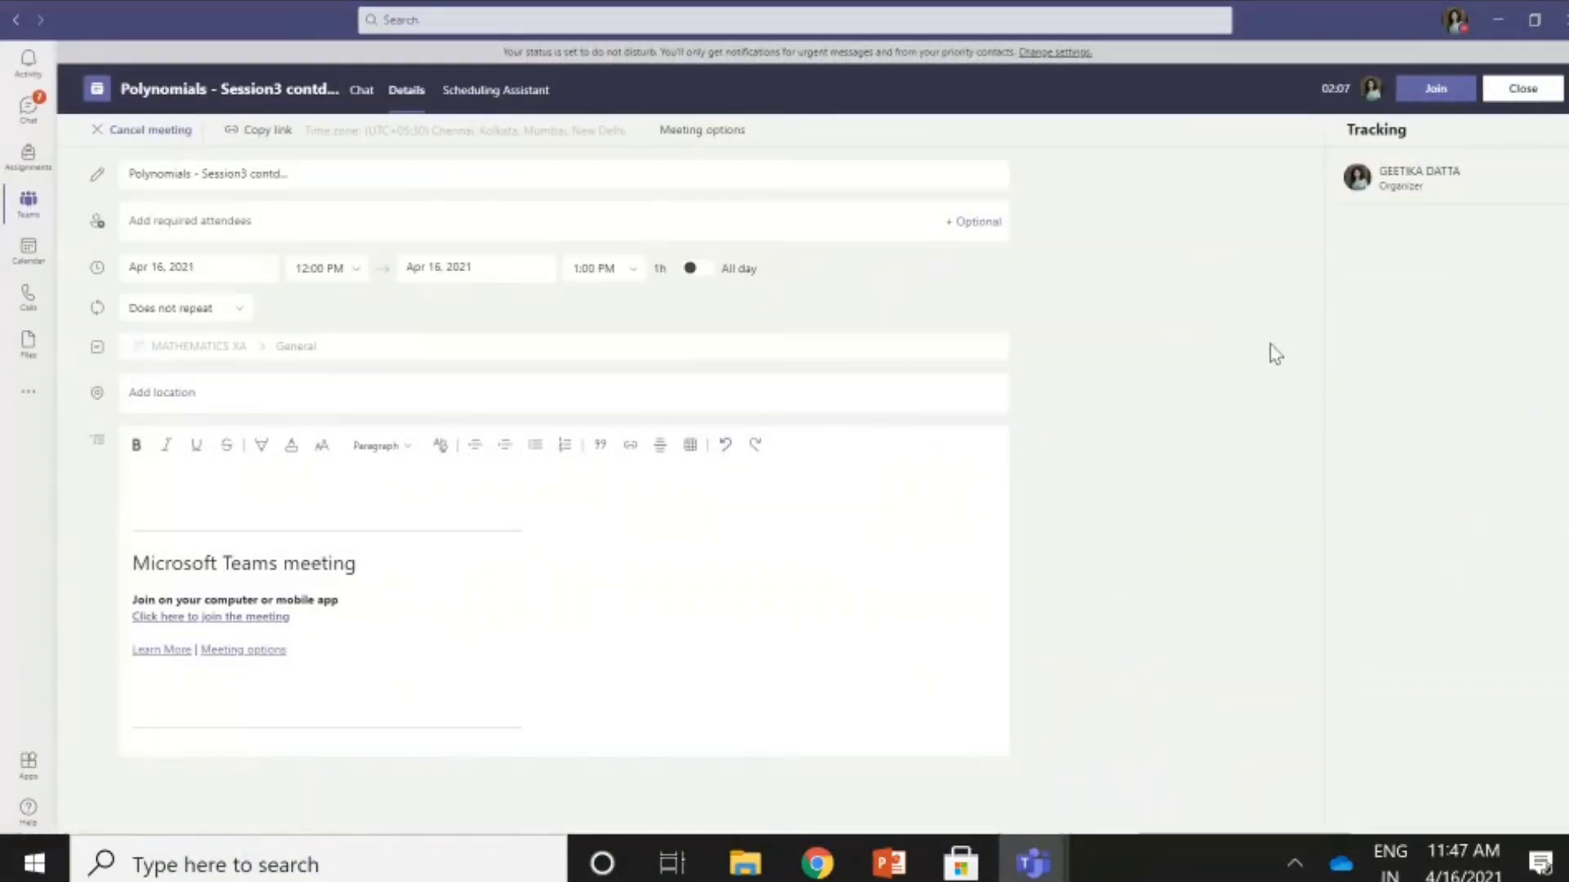
{"action": "left_click", "coordinate": [1498, 29]}
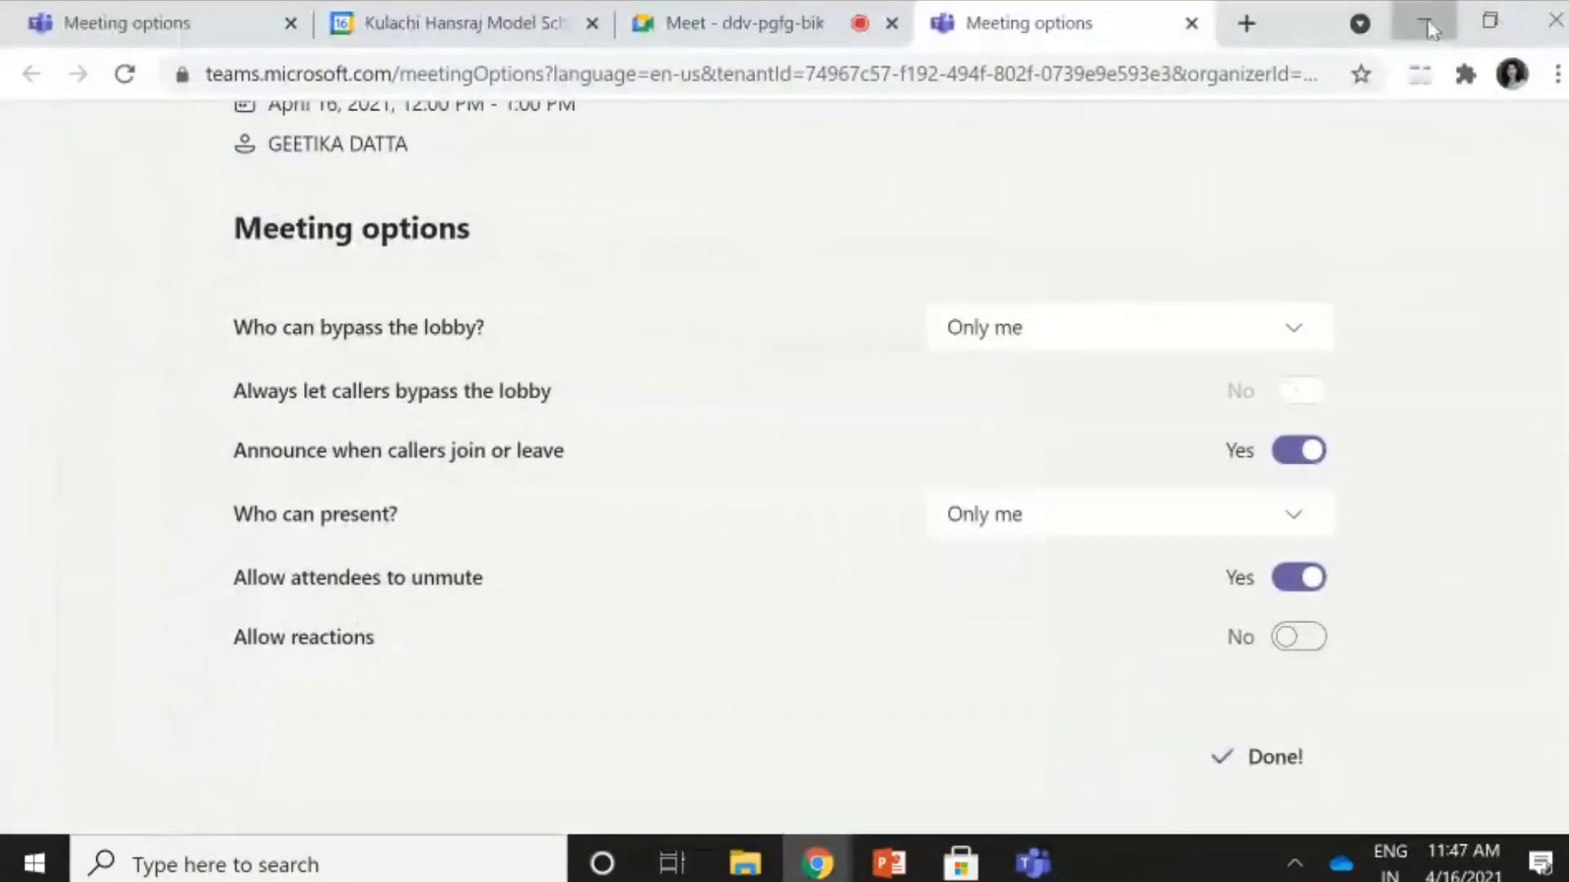
{"action": "left_click", "coordinate": [1426, 24]}
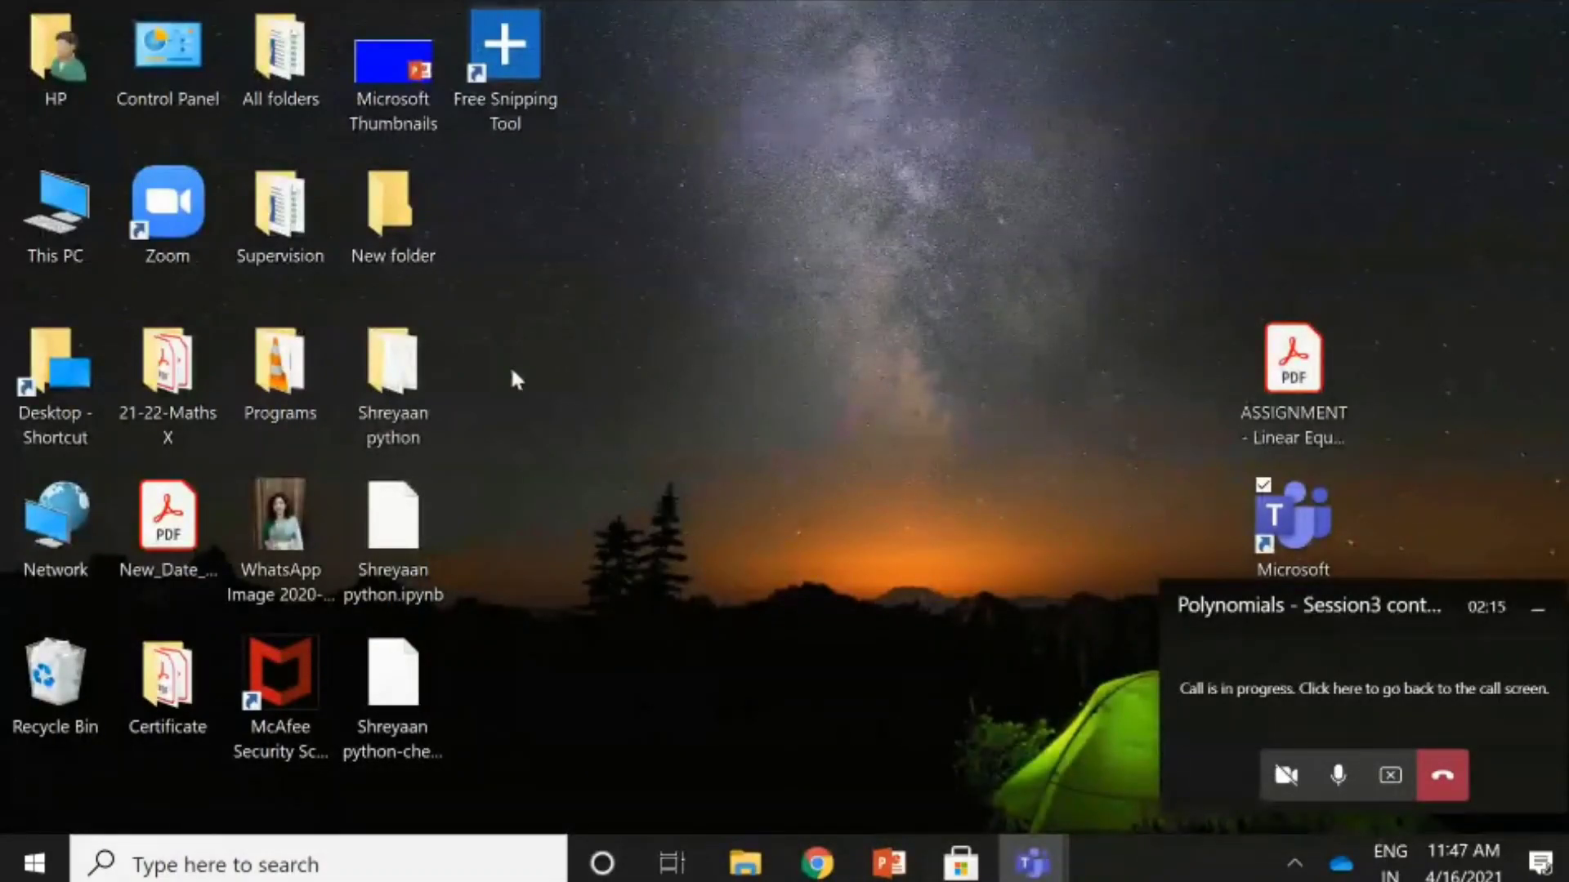
Open the Polynomials_Content 3 presentation from the 21-22-Maths X\Polynomials folder
{"action": "left_click", "coordinate": [161, 369]}
{"action": "double_click", "coordinate": [161, 370]}
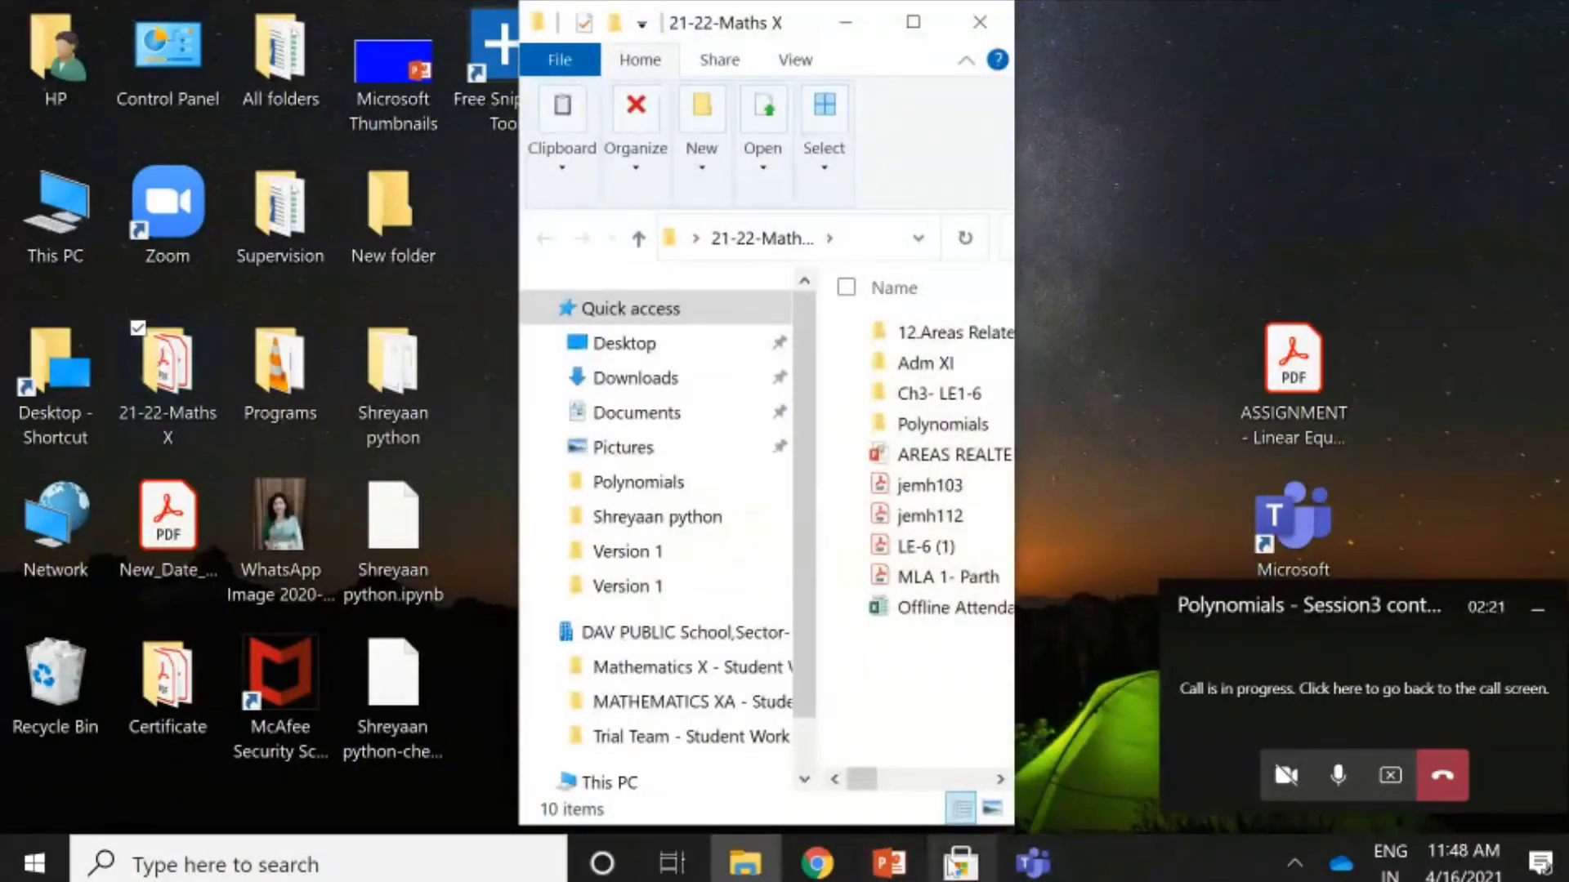
{"action": "double_click", "coordinate": [919, 424]}
{"action": "double_click", "coordinate": [628, 480]}
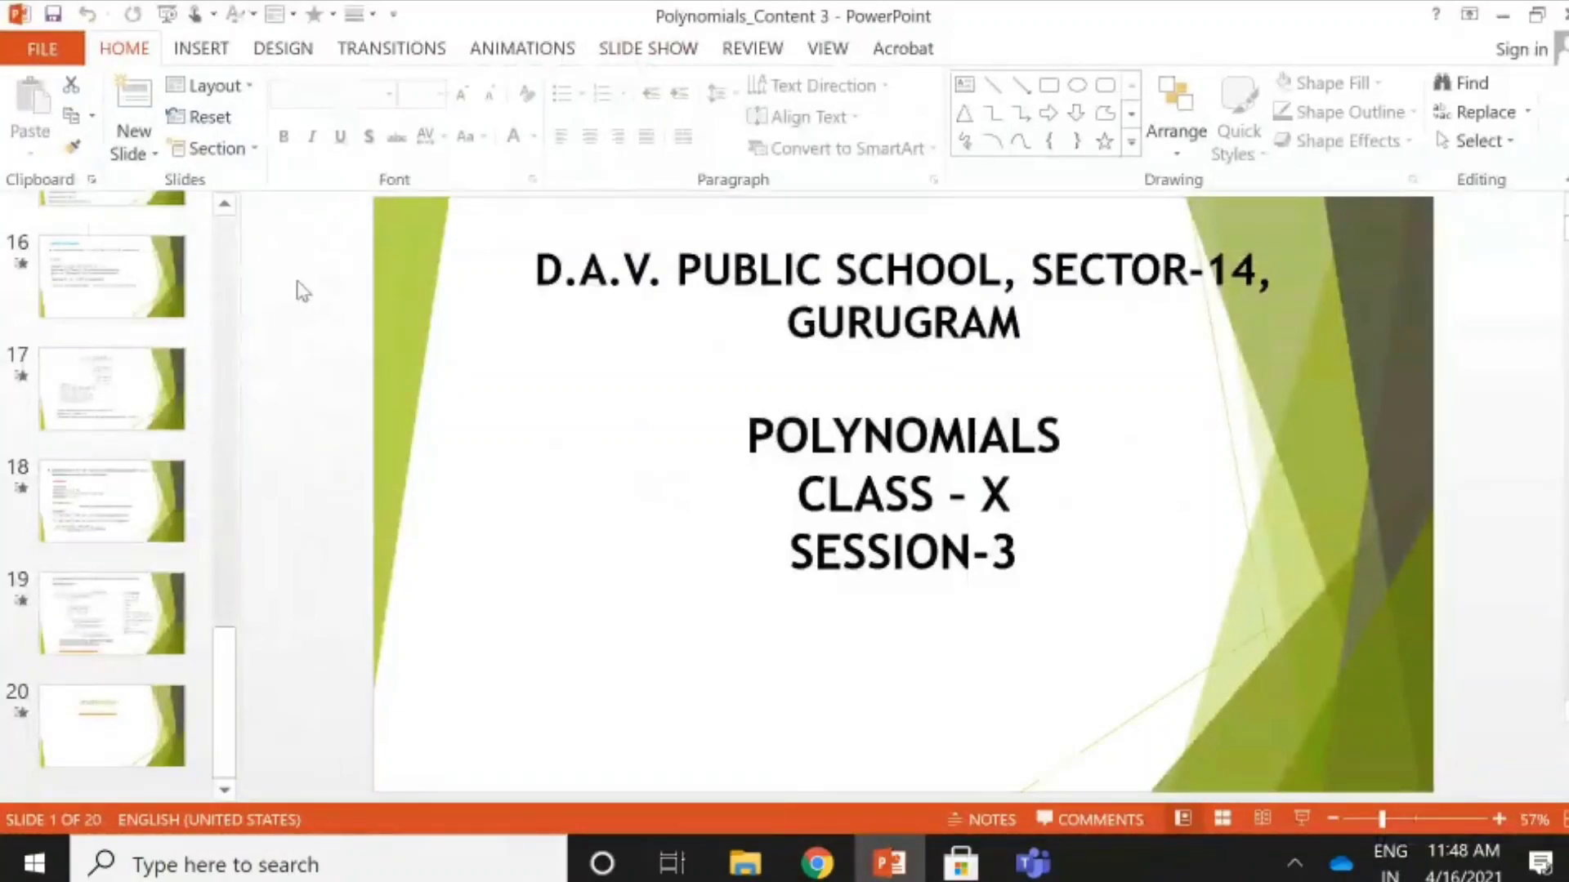
Go to slide 13 (Question 4) and run the slide show From Current Slide
{"action": "left_click_drag", "start_coordinate": [228, 676], "coordinate": [237, 491]}
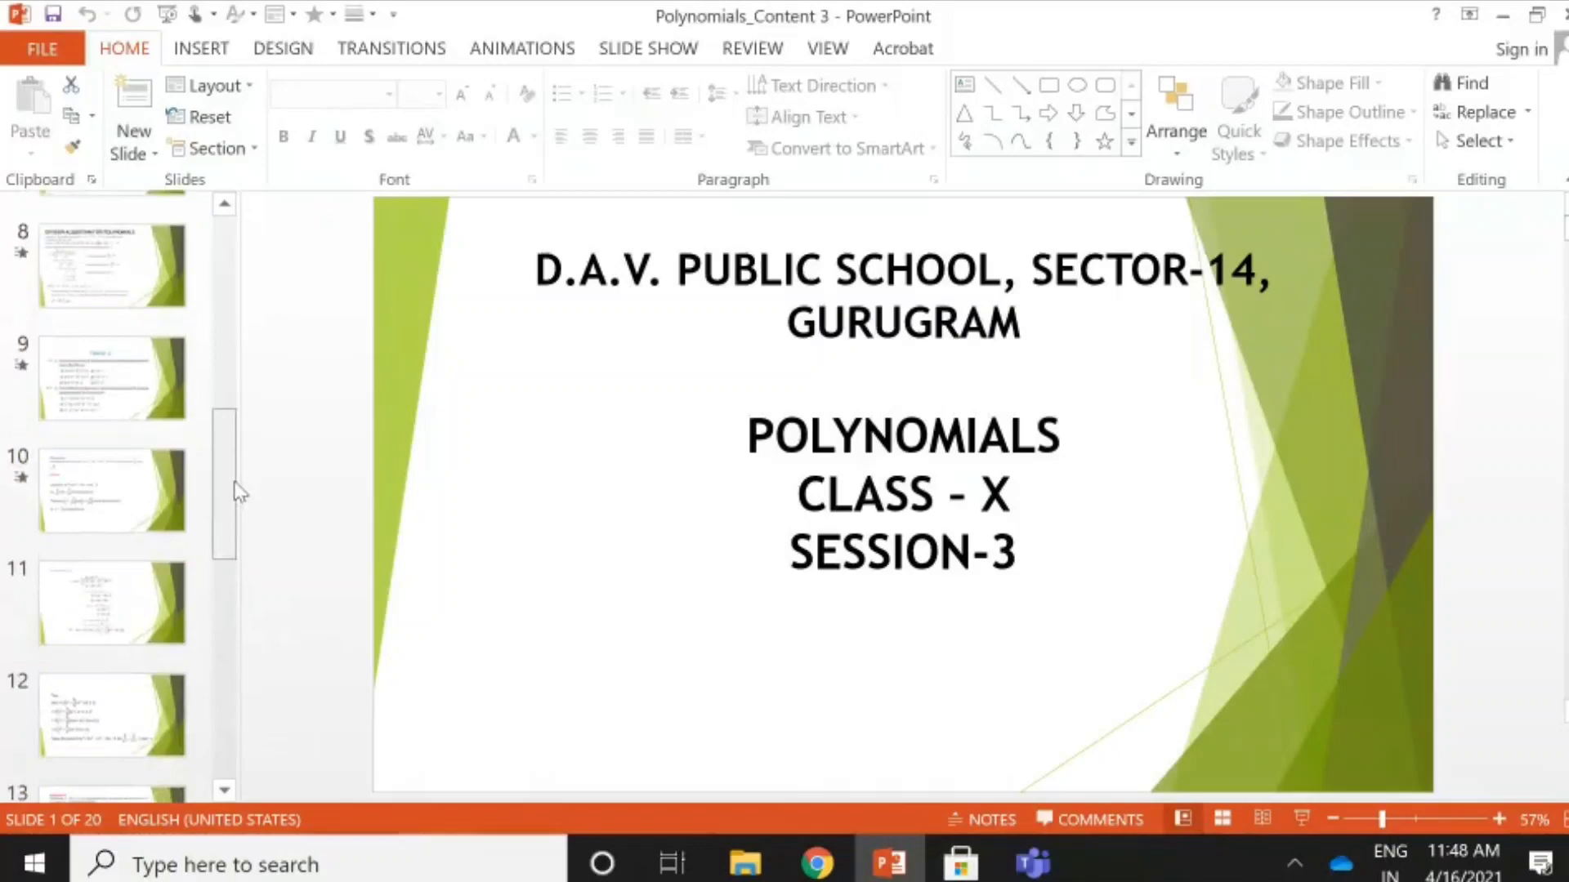
{"action": "left_click", "coordinate": [125, 380]}
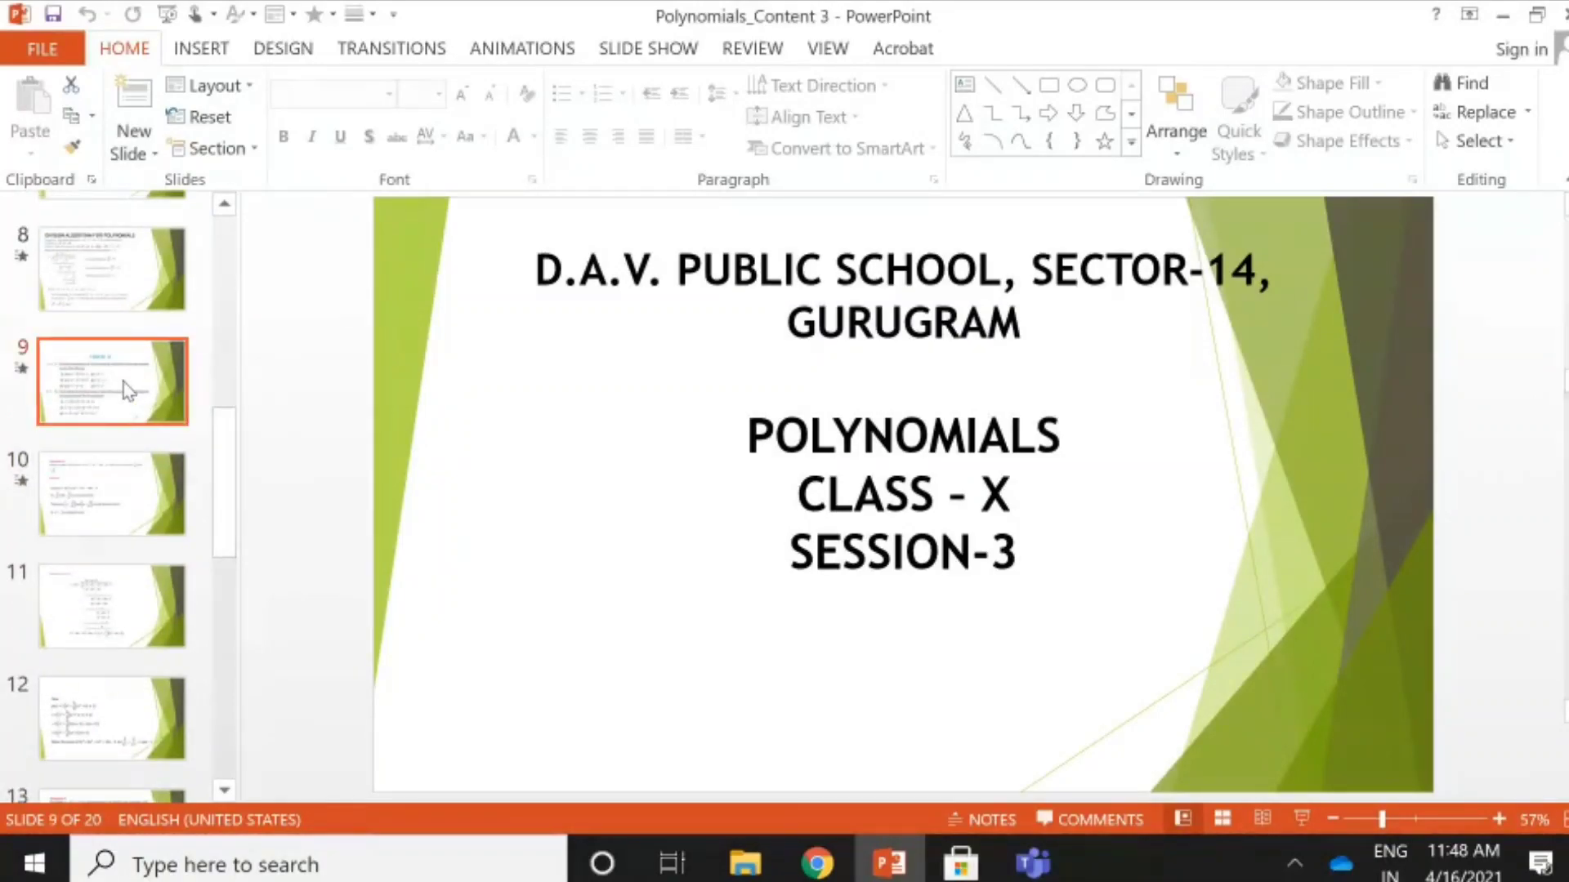
{"action": "left_click", "coordinate": [123, 305]}
{"action": "key", "text": "Down"}
{"action": "key", "text": "Down"}
{"action": "key", "text": "Down"}
{"action": "key", "text": "Down"}
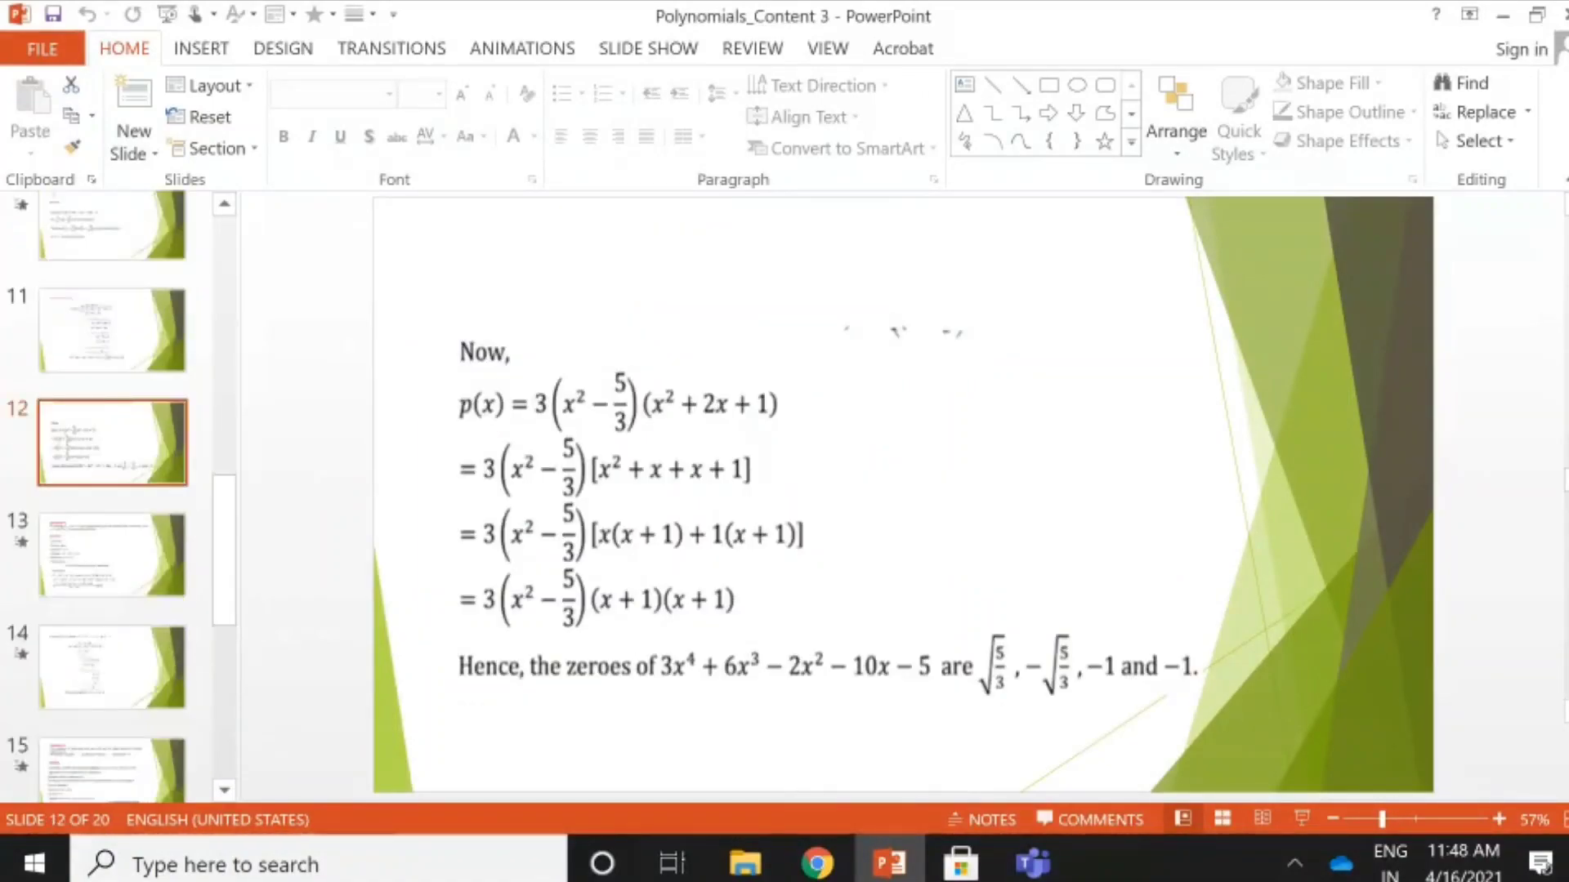
{"action": "key", "text": "Down"}
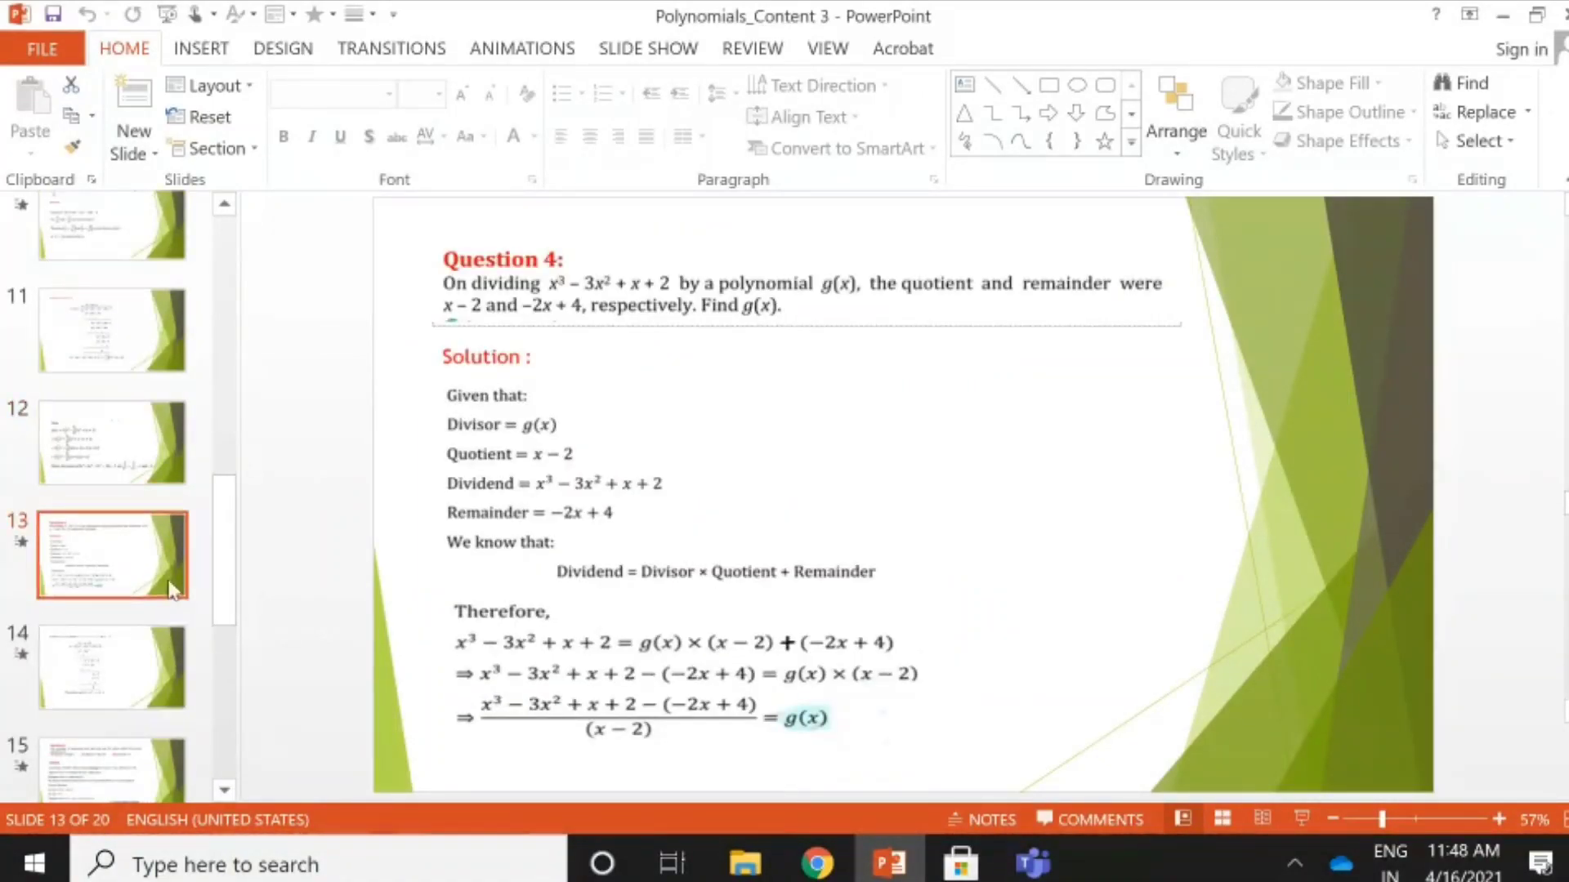
{"action": "left_click", "coordinate": [625, 57]}
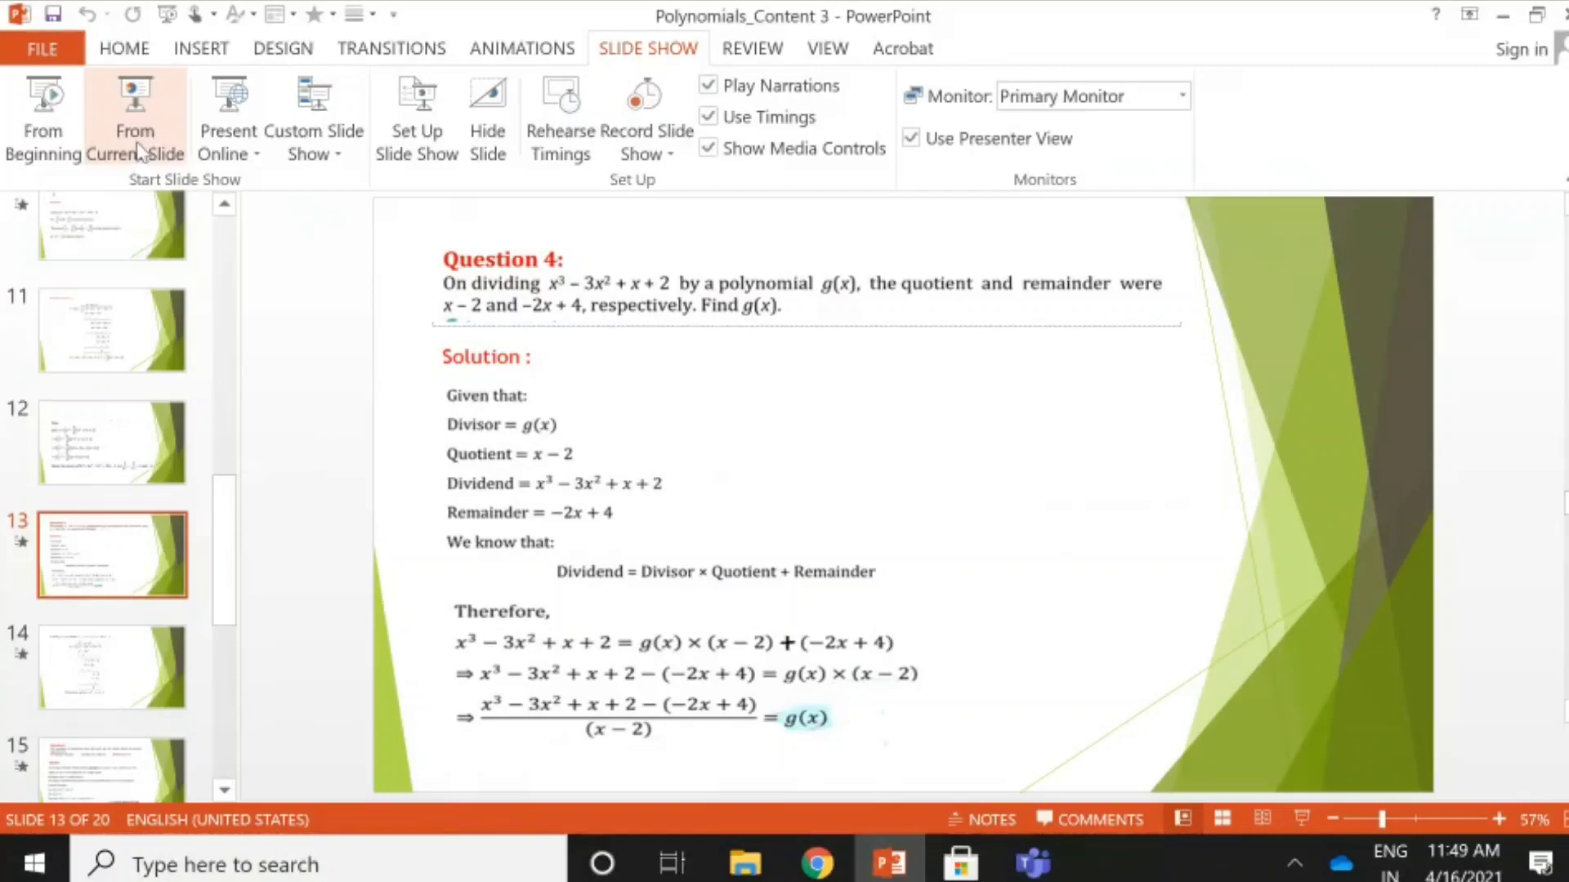
{"action": "left_click", "coordinate": [136, 147]}
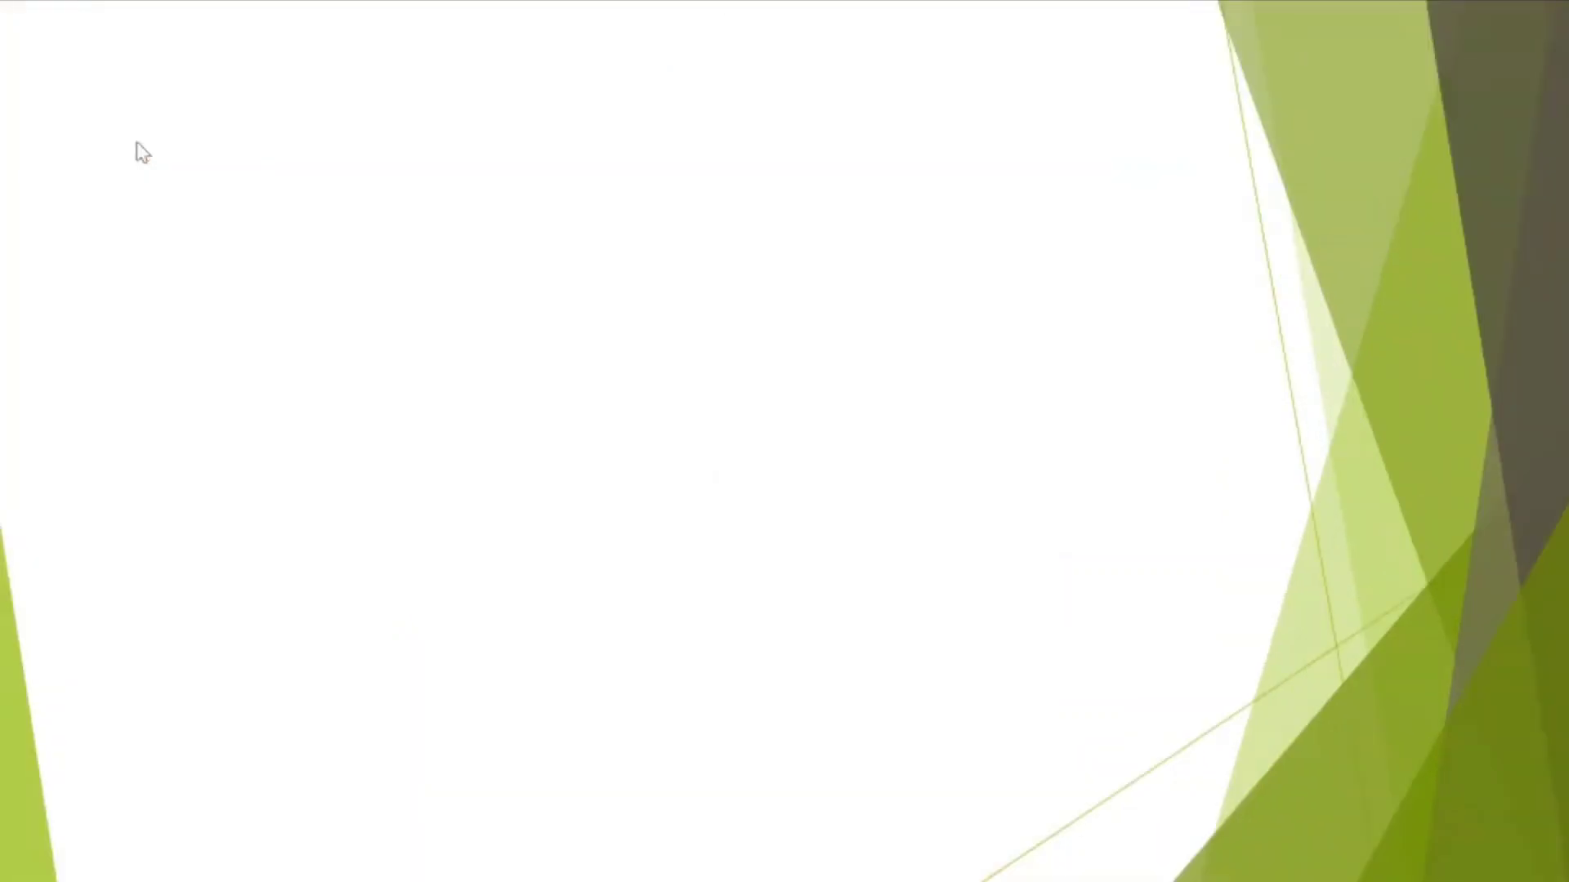